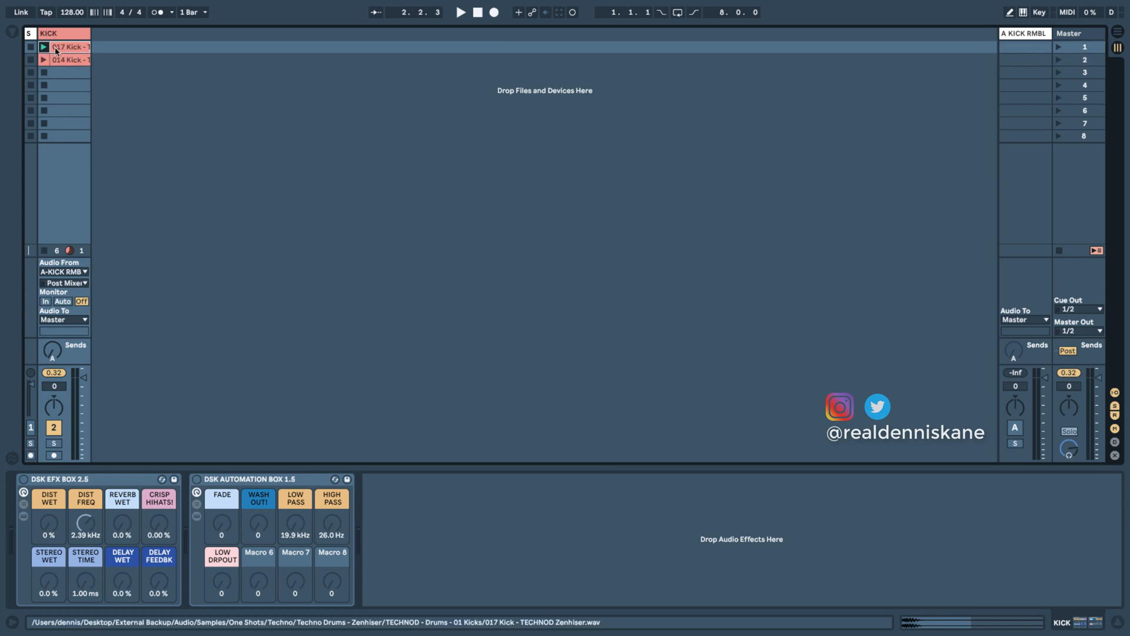
Audition the 014 Kick and 017 Kick clips on the KICK track.
key(space)
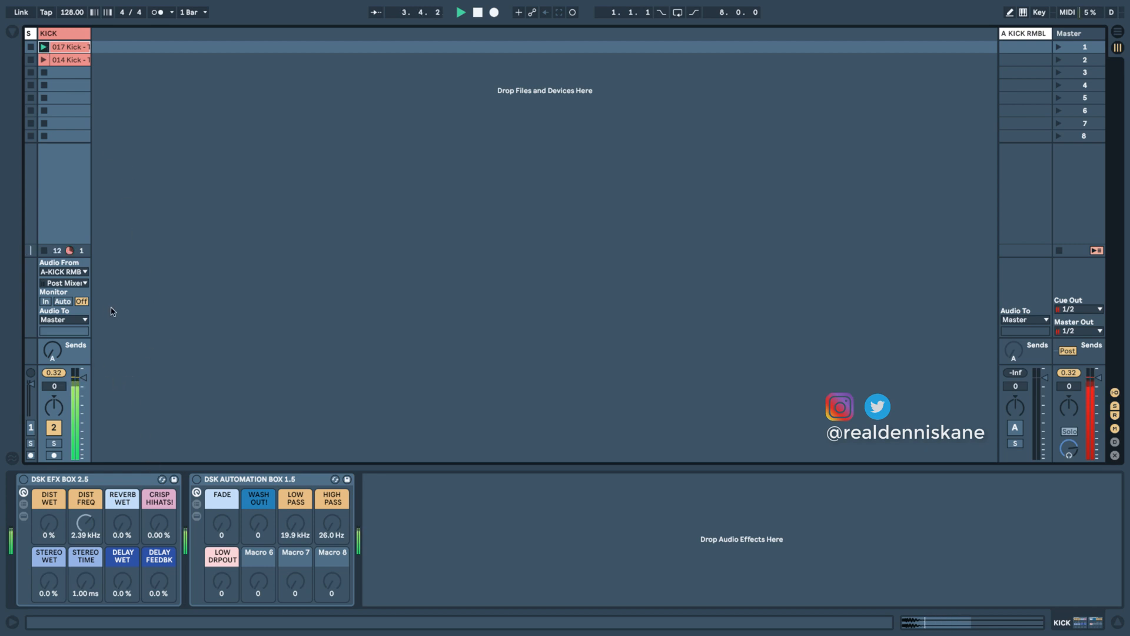
click(43, 59)
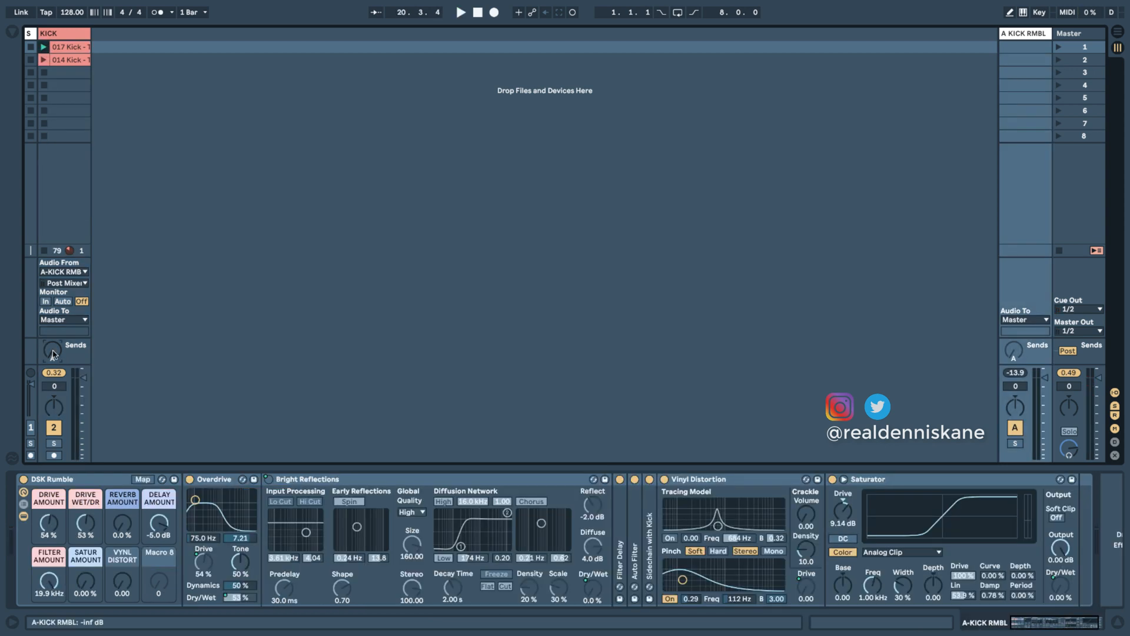
click(43, 47)
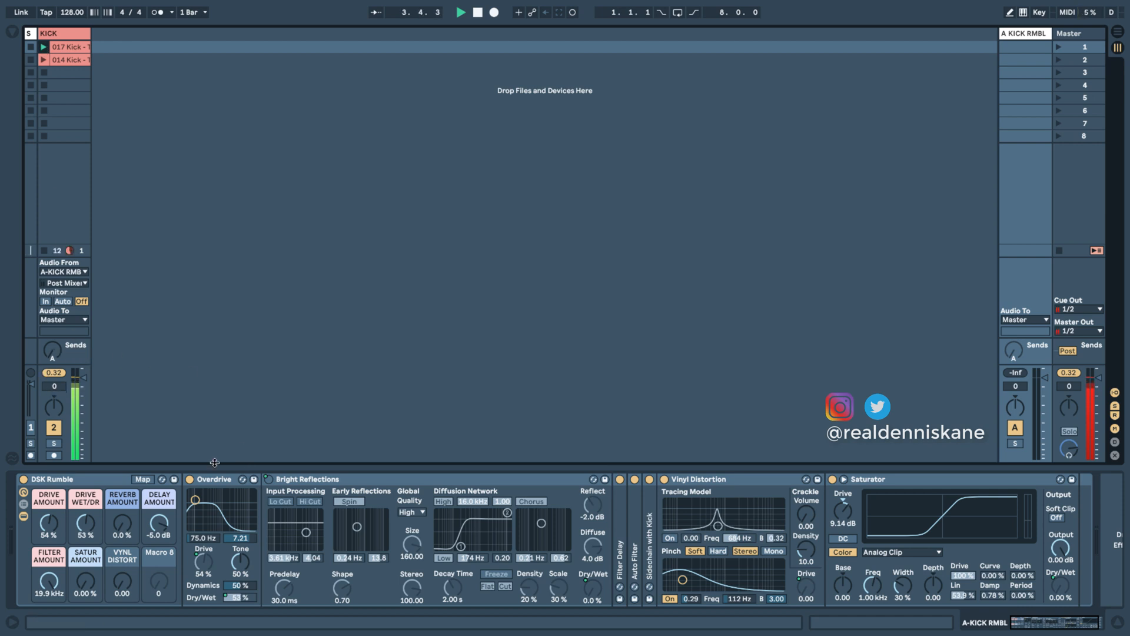
Turn up KICK's send to return A and set the DSK Rumble rack's Drive Wet/Dry to 63% and Reverb Amount to 100%.
click(95, 481)
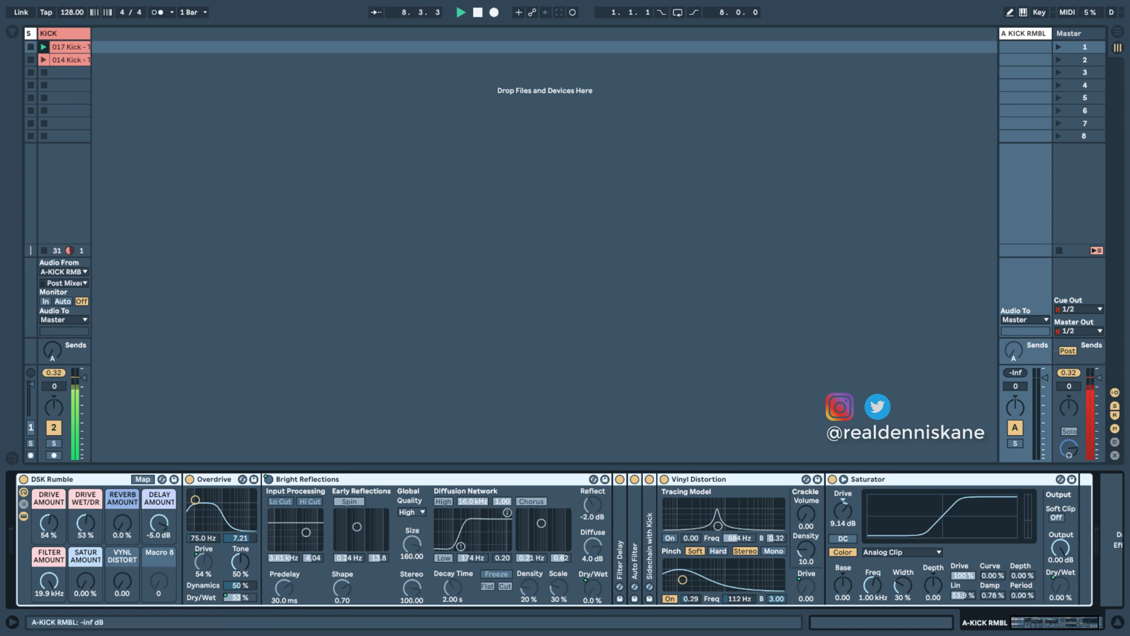
drag(53, 356, 53, 336)
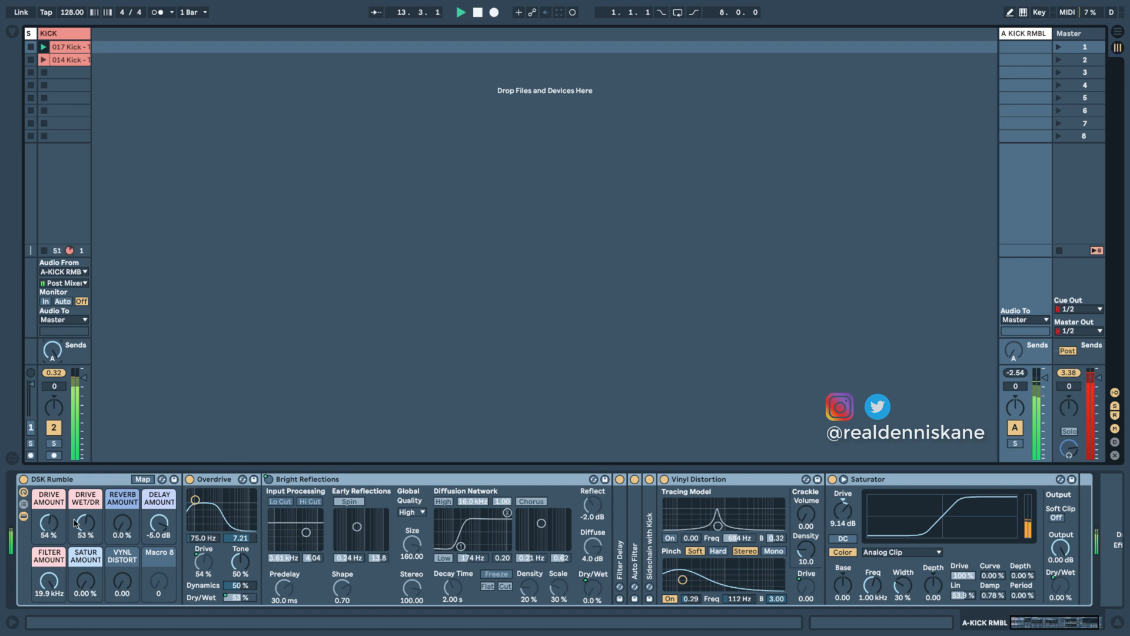
drag(85, 523, 132, 493)
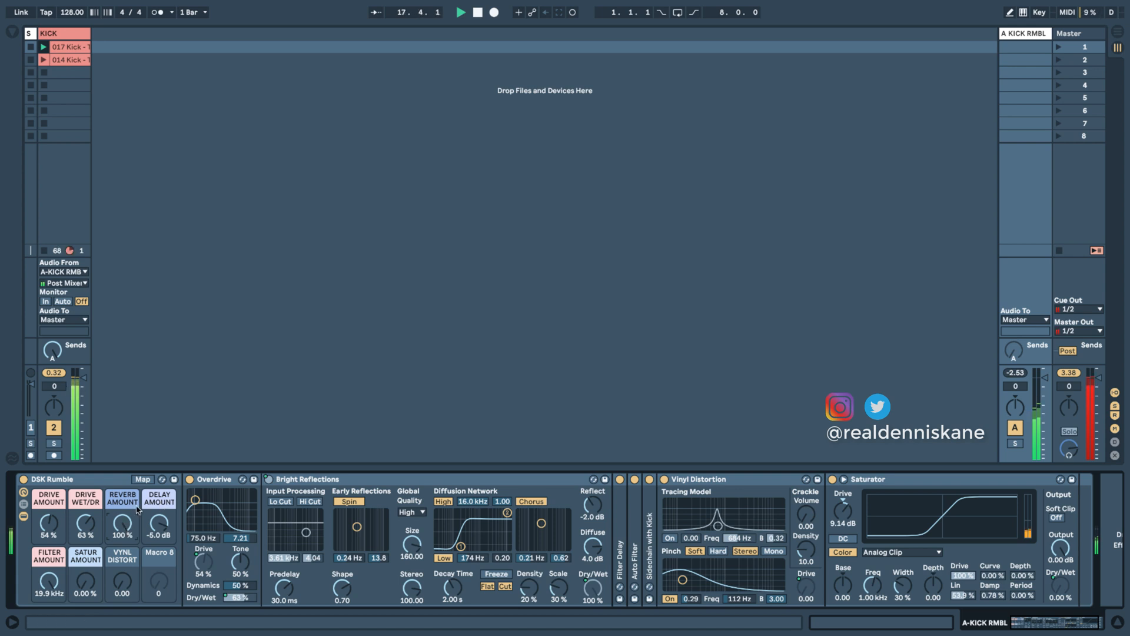
Lower the DSK Rumble rack's Filter Amount to 131 Hz, unfolding the Auto Filter to monitor its curve.
drag(49, 581, 49, 580)
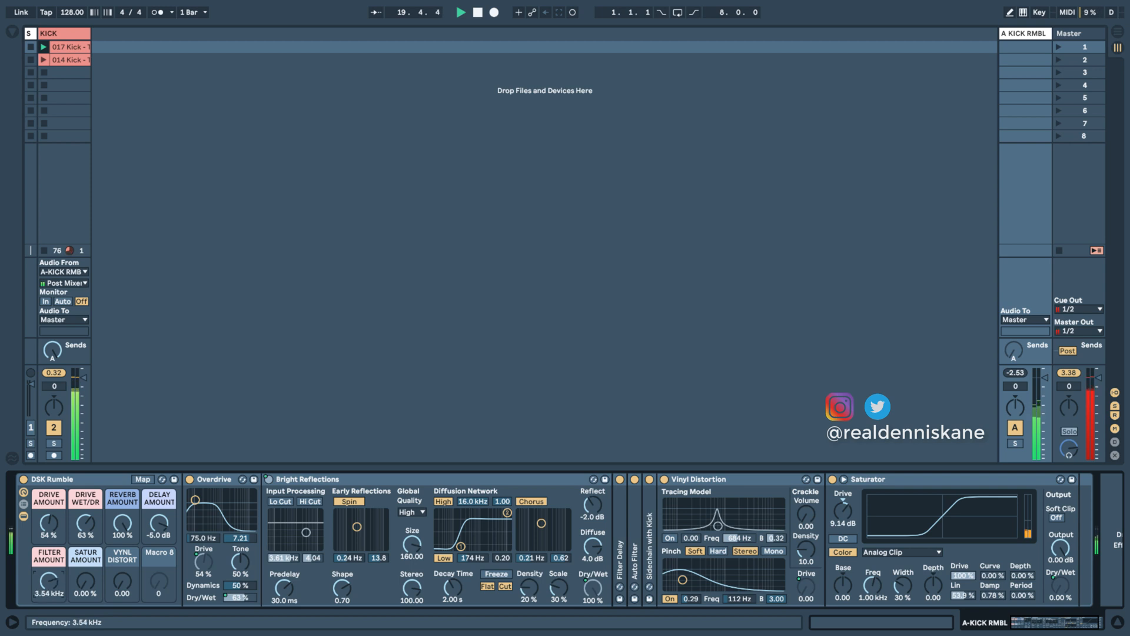
drag(49, 581, 49, 593)
drag(49, 593, 49, 595)
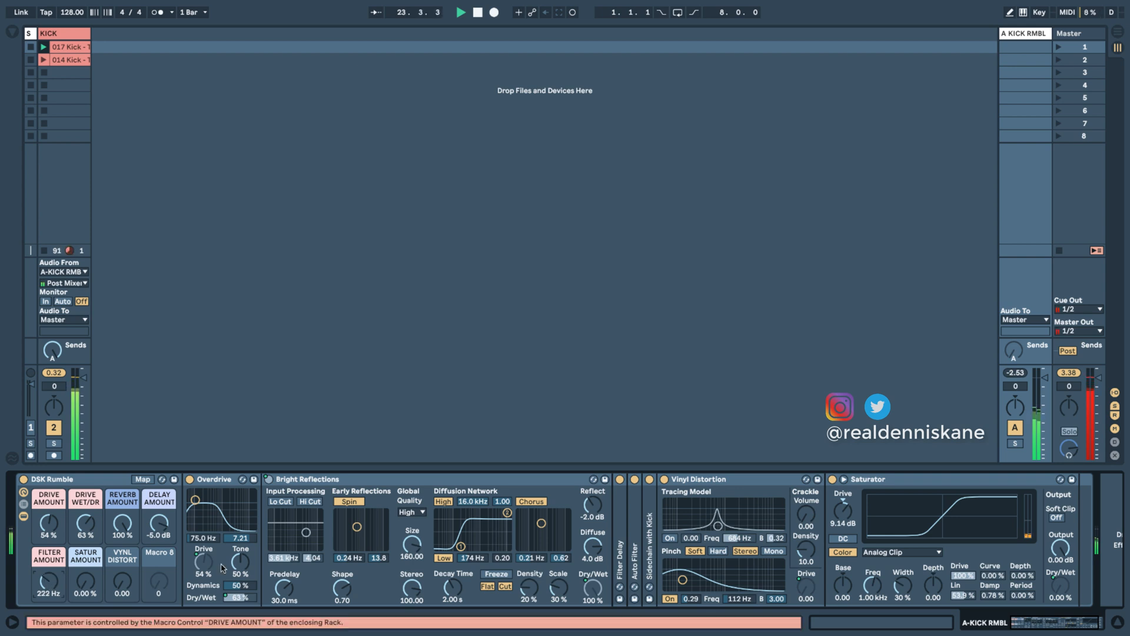
double_click(633, 542)
drag(33, 580, 48, 581)
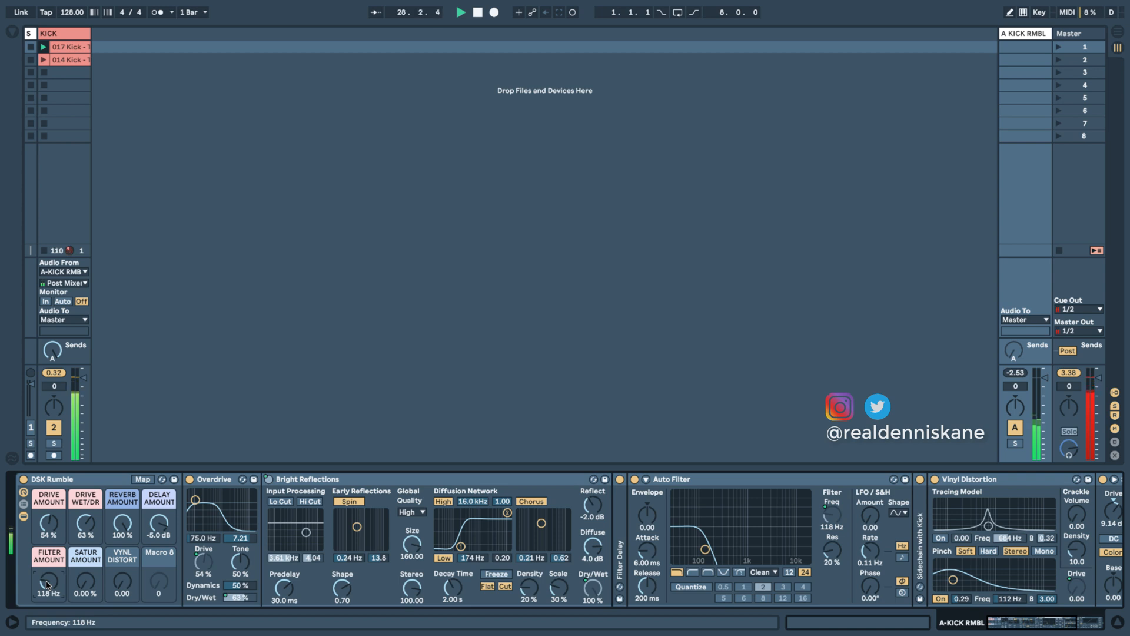
mouse_move(49, 581)
mouse_down()
mouse_move(49, 568)
mouse_move(49, 582)
mouse_up()
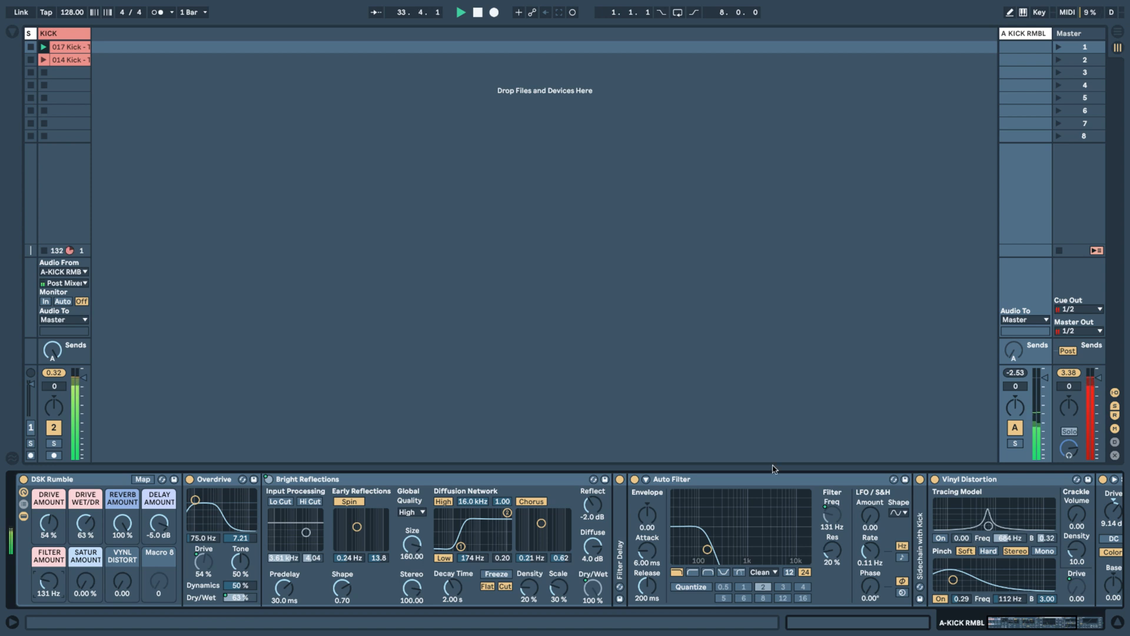
Set the rumble's Vinyl Distort to 0.43 with the pinch at 0.35 and 96.6 Hz, and the Saturator to 67.7% wet and 6.86 dB drive.
drag(122, 582, 122, 556)
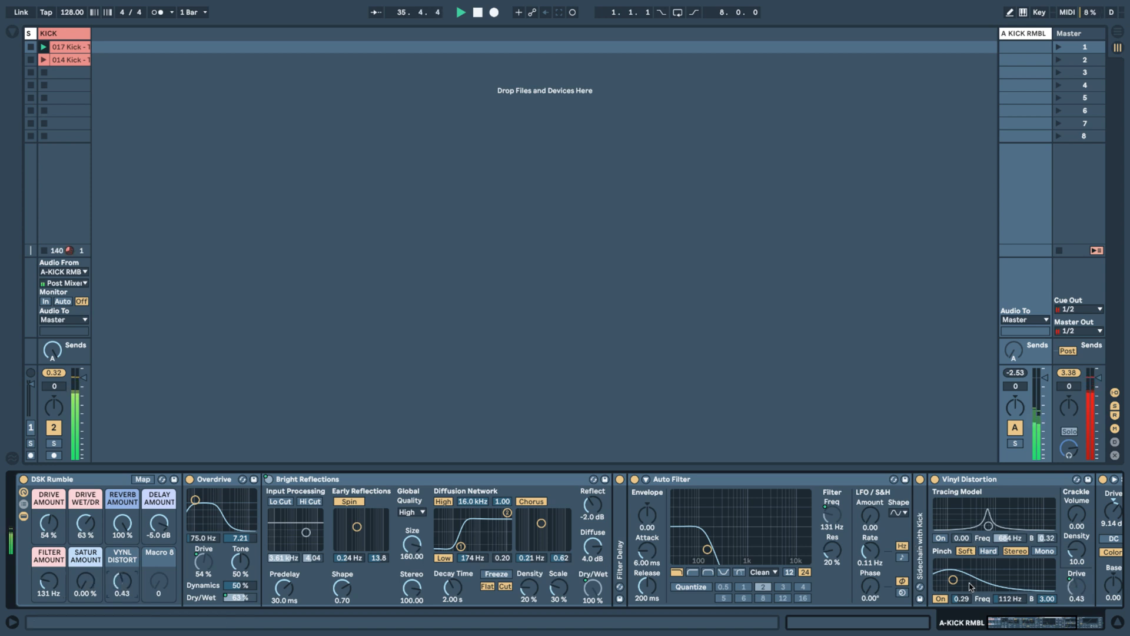
drag(962, 584, 951, 579)
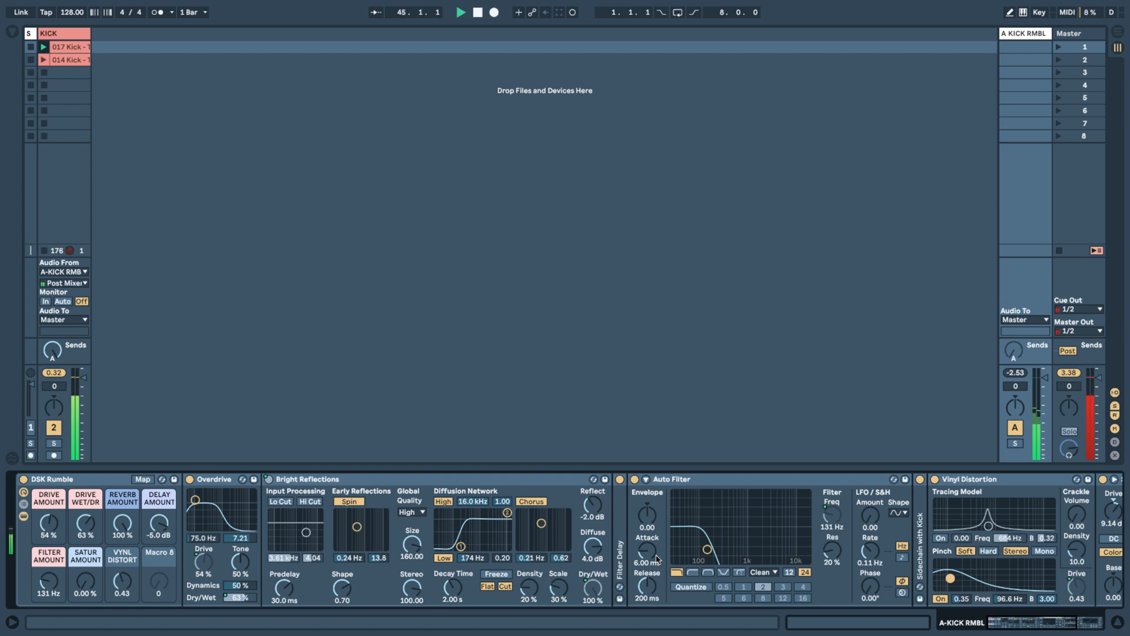
drag(85, 581, 85, 556)
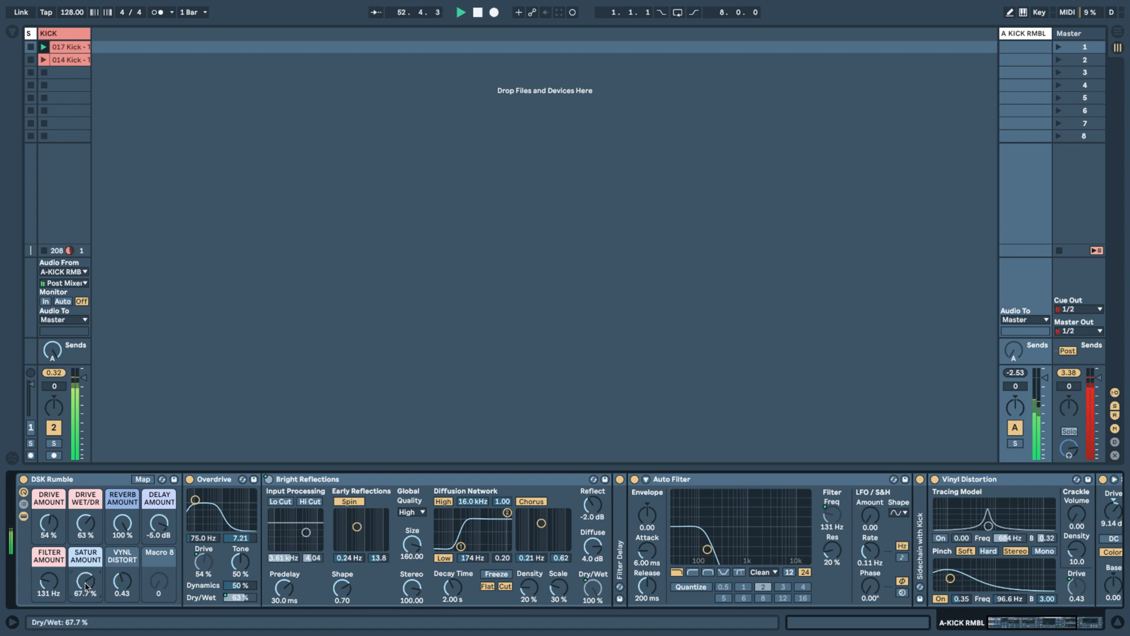
scroll(589, 521, right, 5)
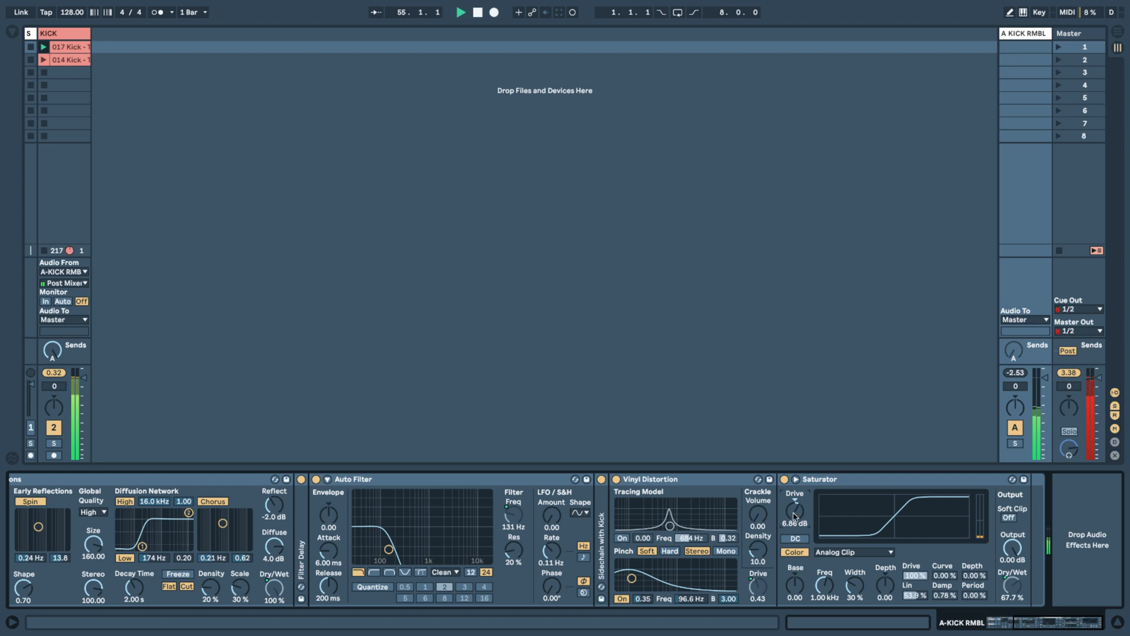
Lower the Sidechain with Kick threshold to -20.1 dB and set the Vinyl Distortion pinch to 0.18 at 89.7 Hz.
double_click(602, 539)
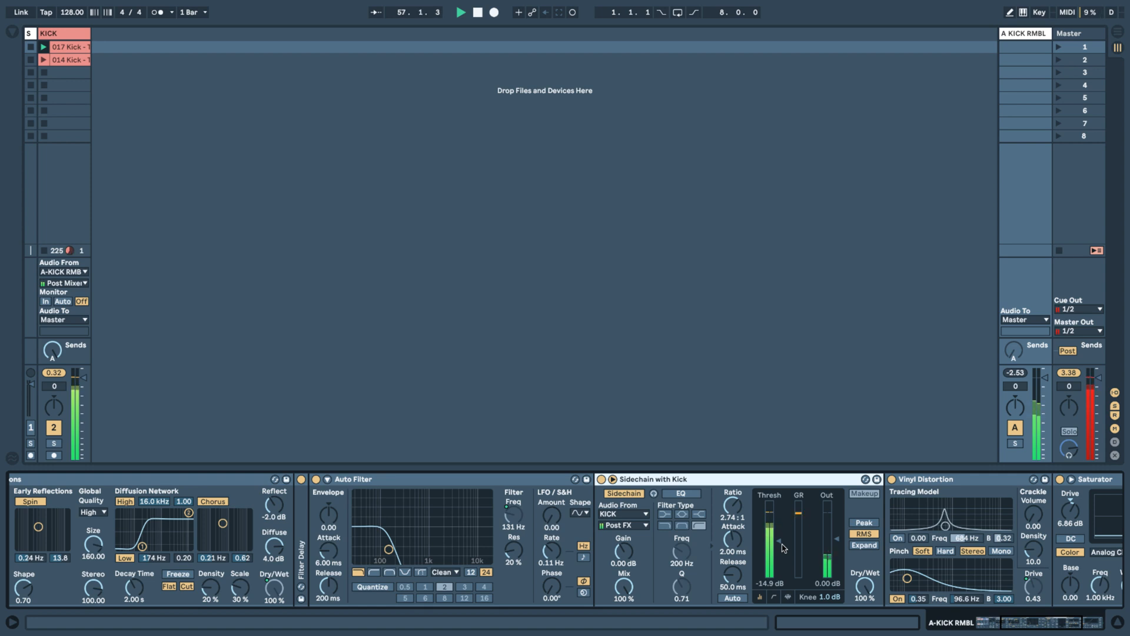
drag(782, 546, 783, 556)
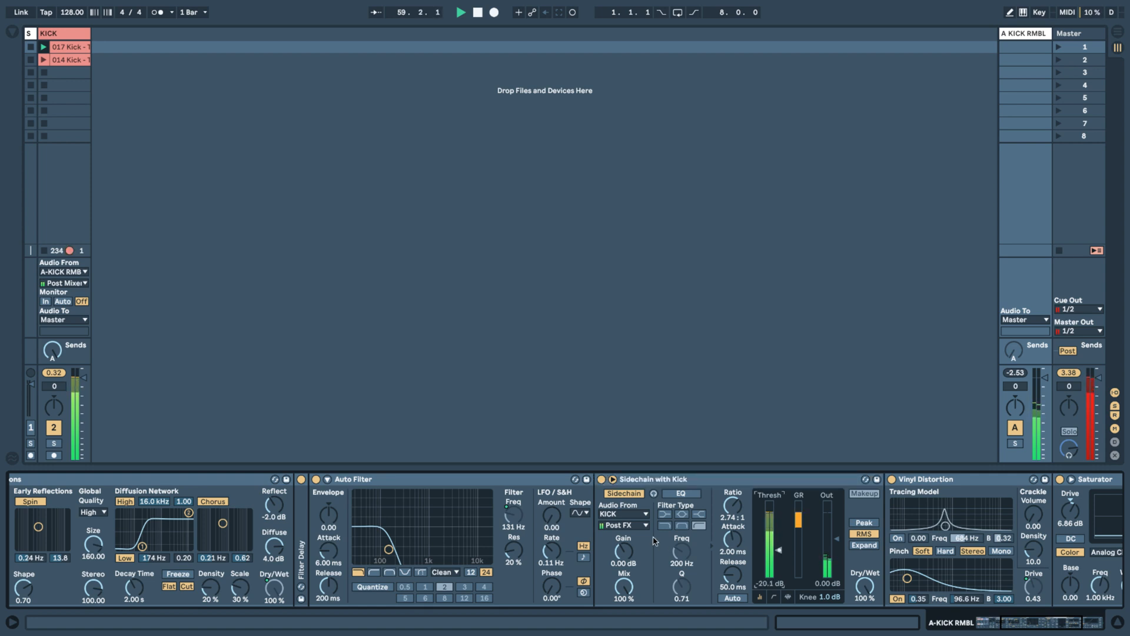
scroll(655, 541, right, 1)
scroll(654, 541, right, 1)
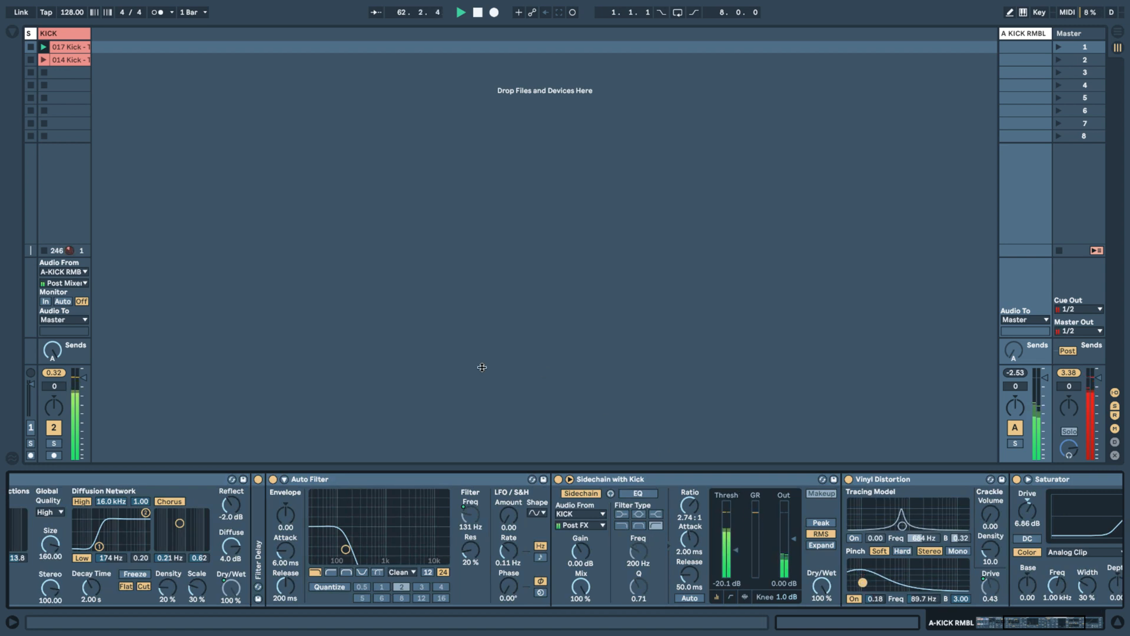
scroll(295, 550, right, 5)
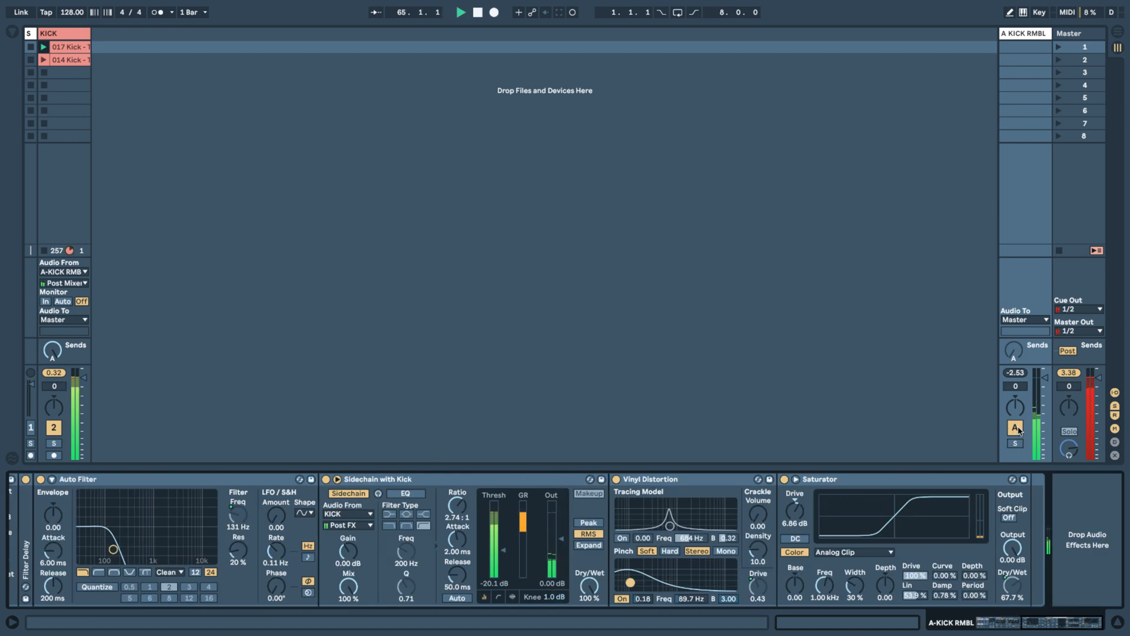
Compare the kick with and without the A KICK RMBL return.
click(1017, 430)
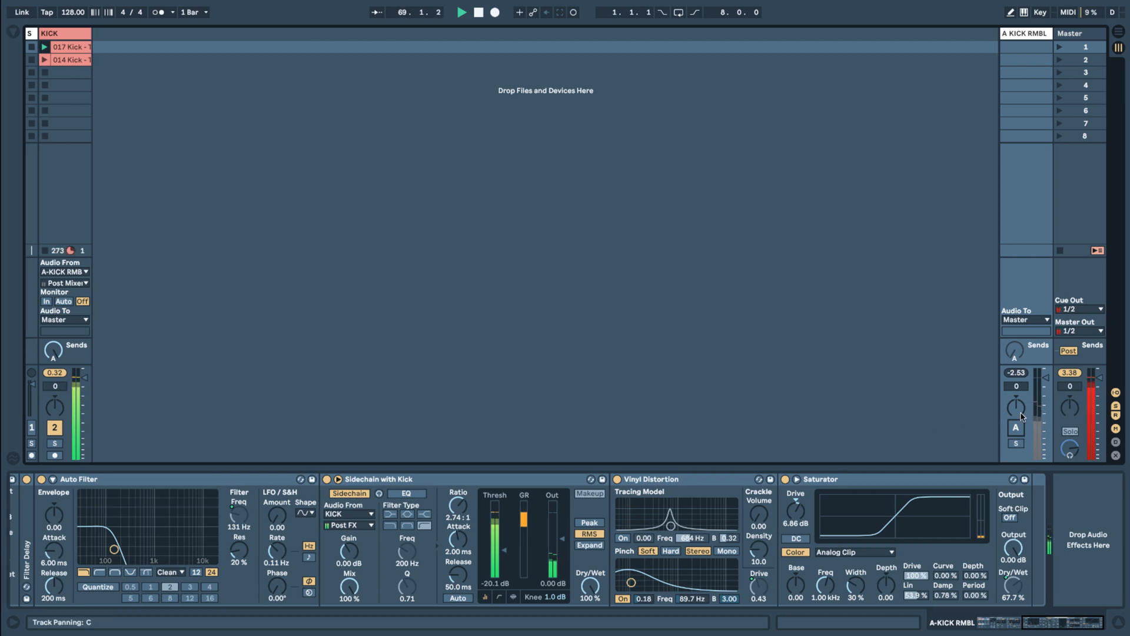
click(1015, 429)
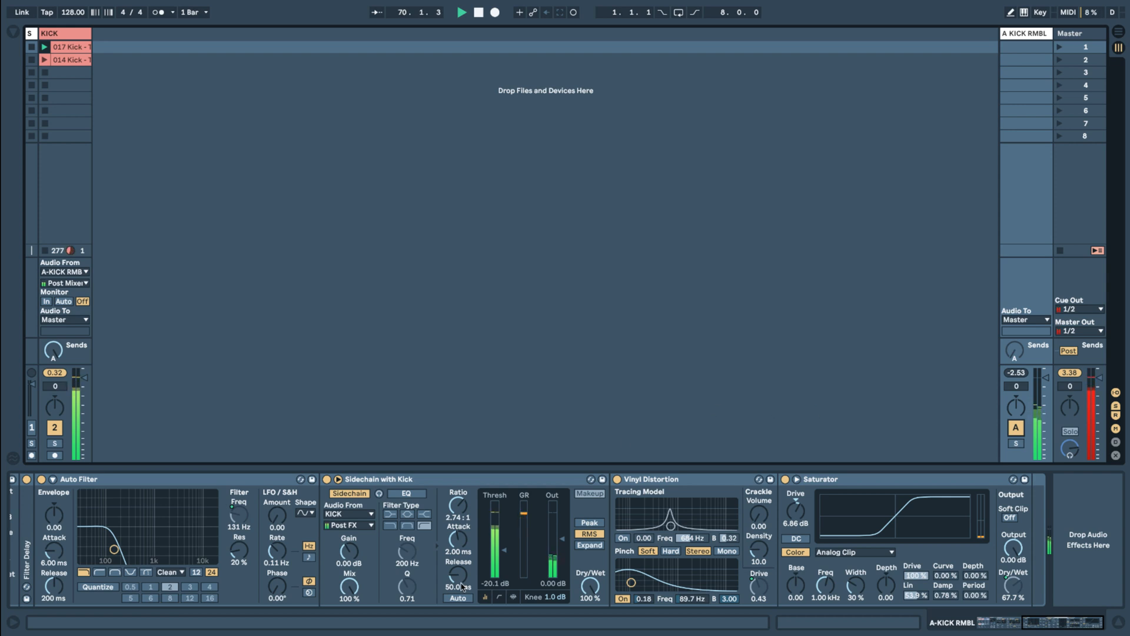
Set the rumble rack's Satur Amount to 61.4% and Filter Amount to 118 Hz, and stop playback.
scroll(462, 582, left, 10)
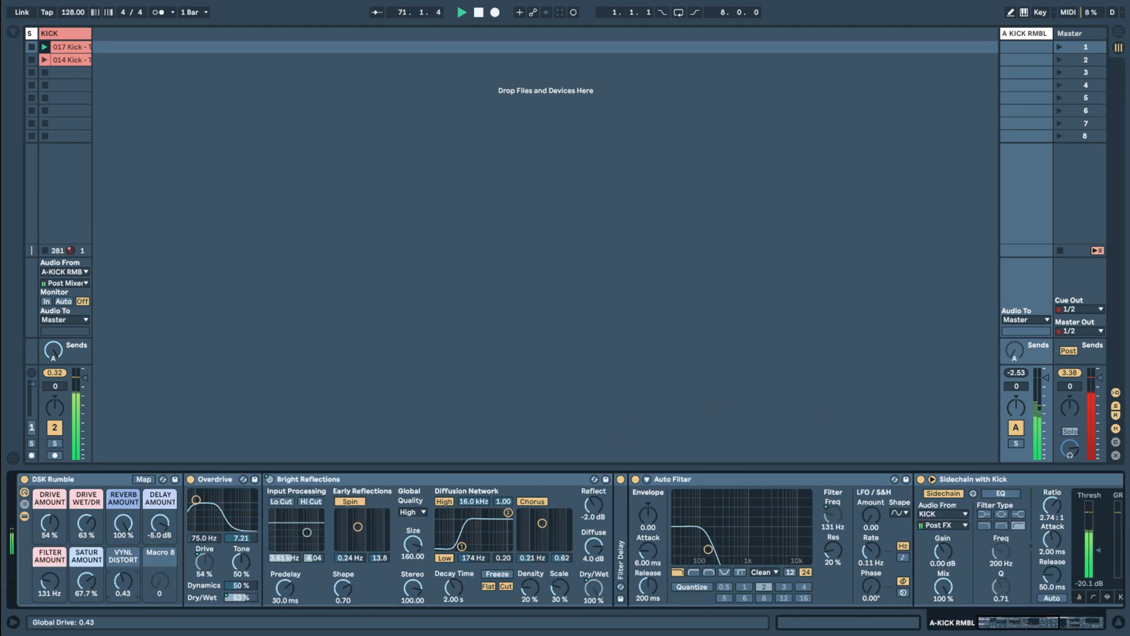
drag(86, 582, 50, 588)
click(197, 287)
key(space)
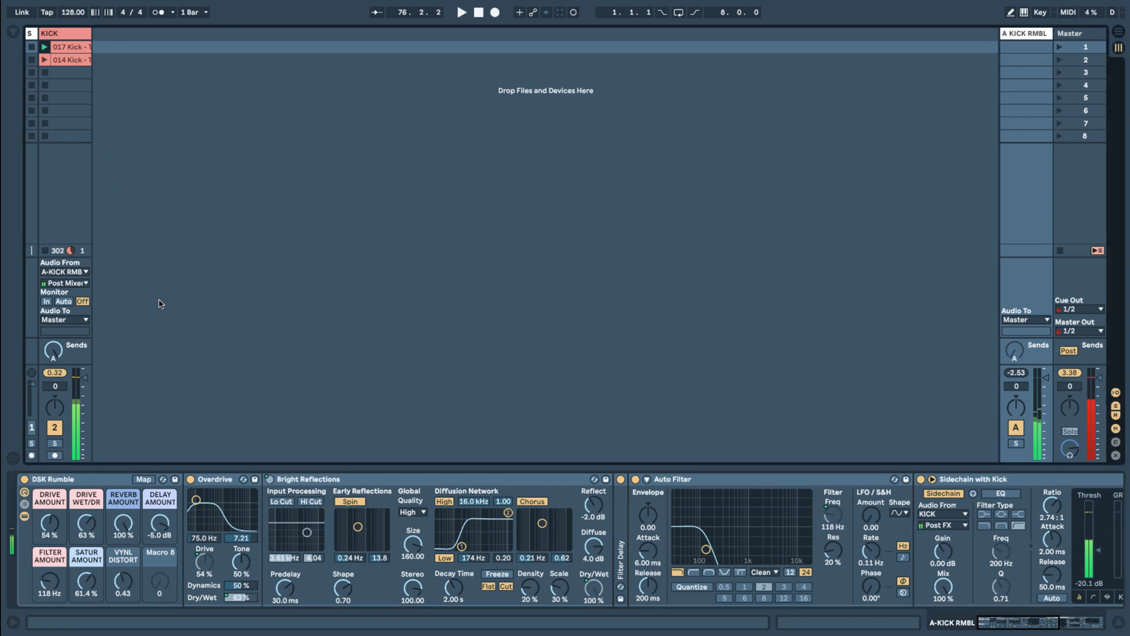
Add an audio track named Resample and set its audio input to the A-KICK RMBL return.
key(super+t)
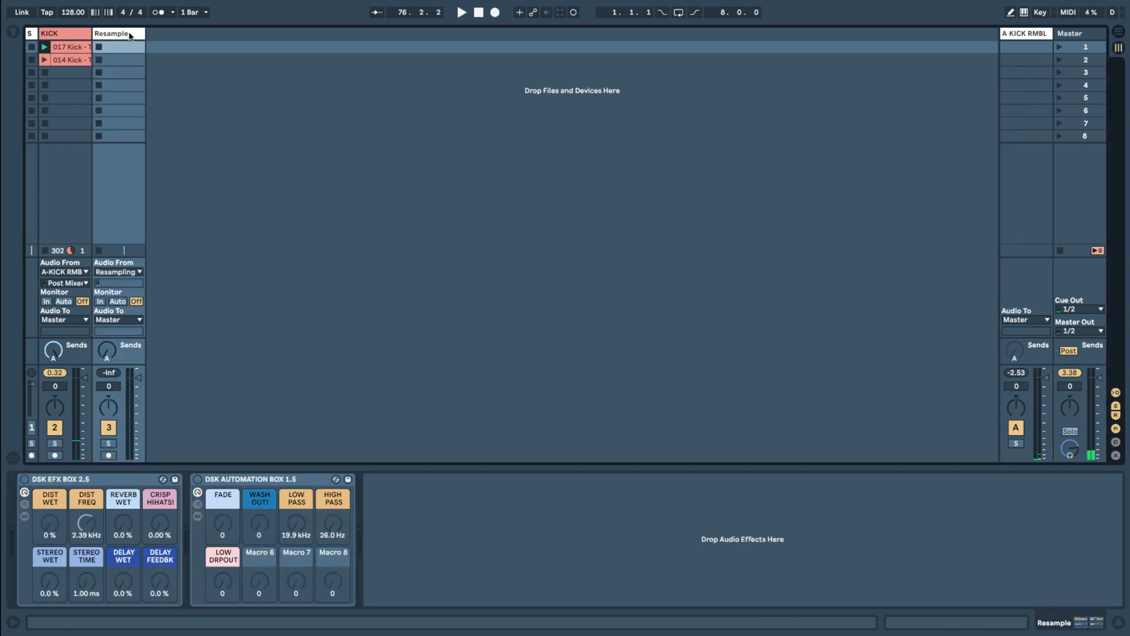
click(126, 36)
click(120, 274)
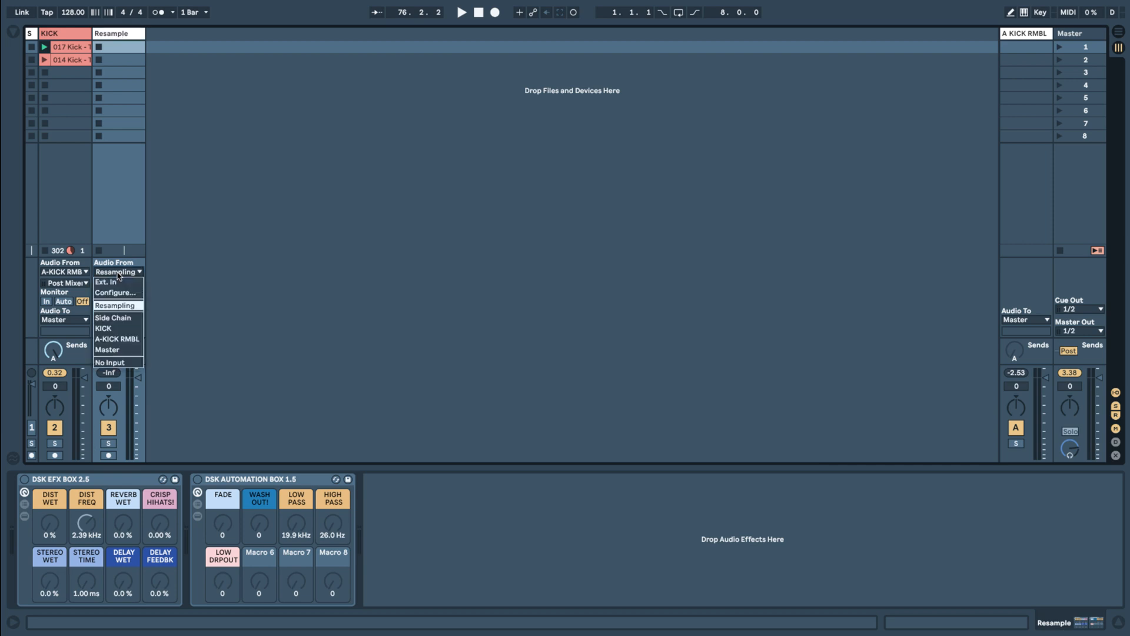
click(130, 347)
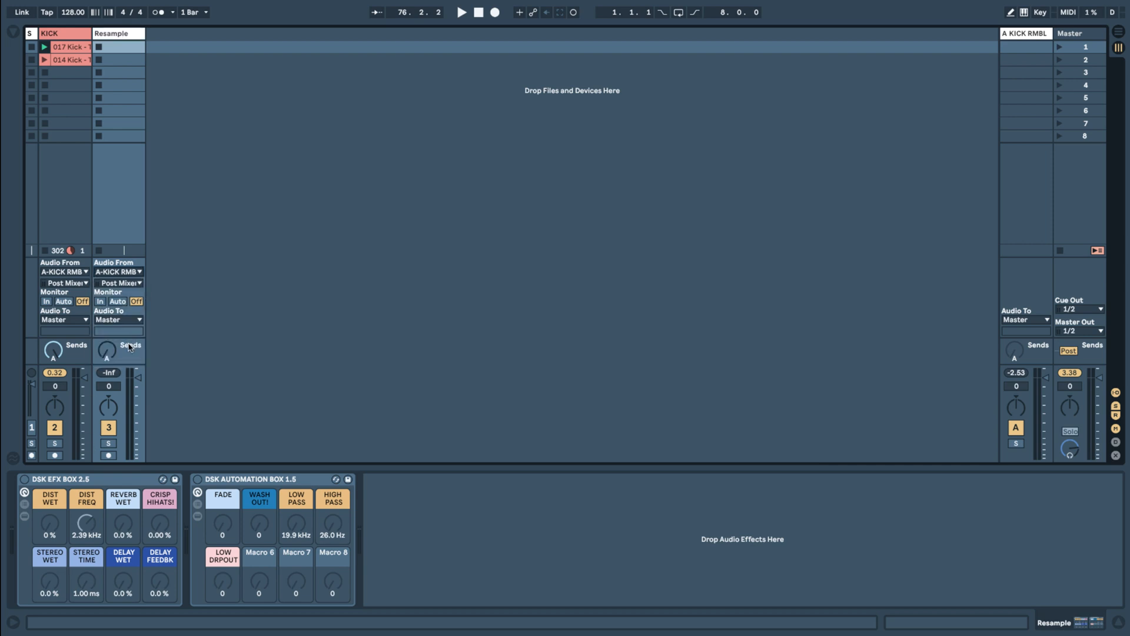
click(118, 273)
click(240, 271)
Arm the Resample track, record the rumble into its first clip slot, and switch off the A KICK RMBL return.
click(108, 458)
key(space)
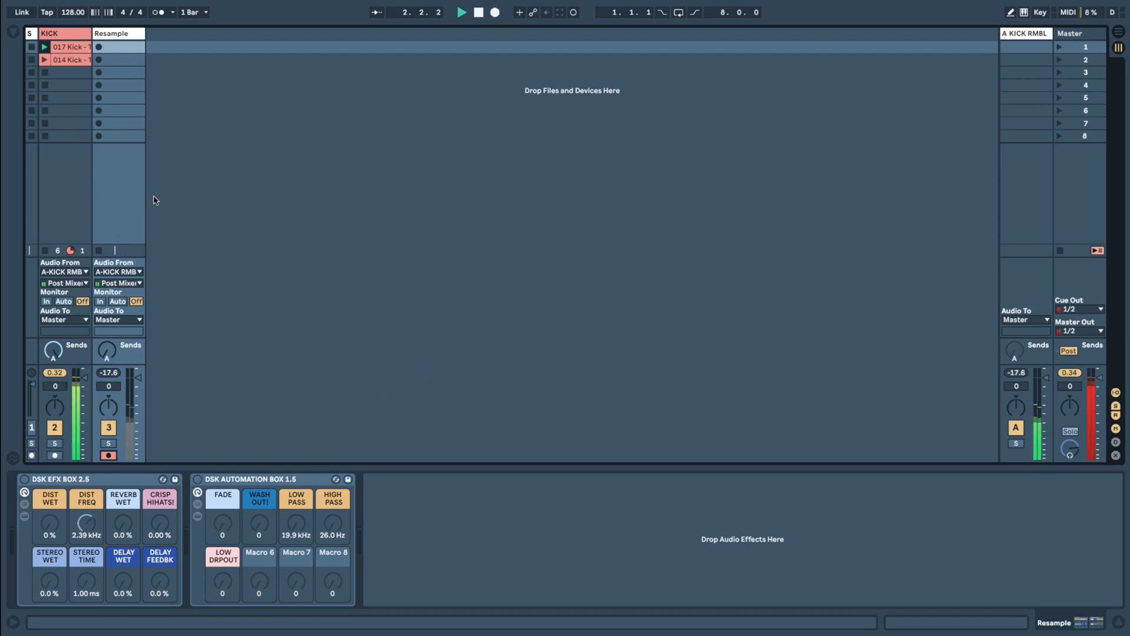
click(98, 50)
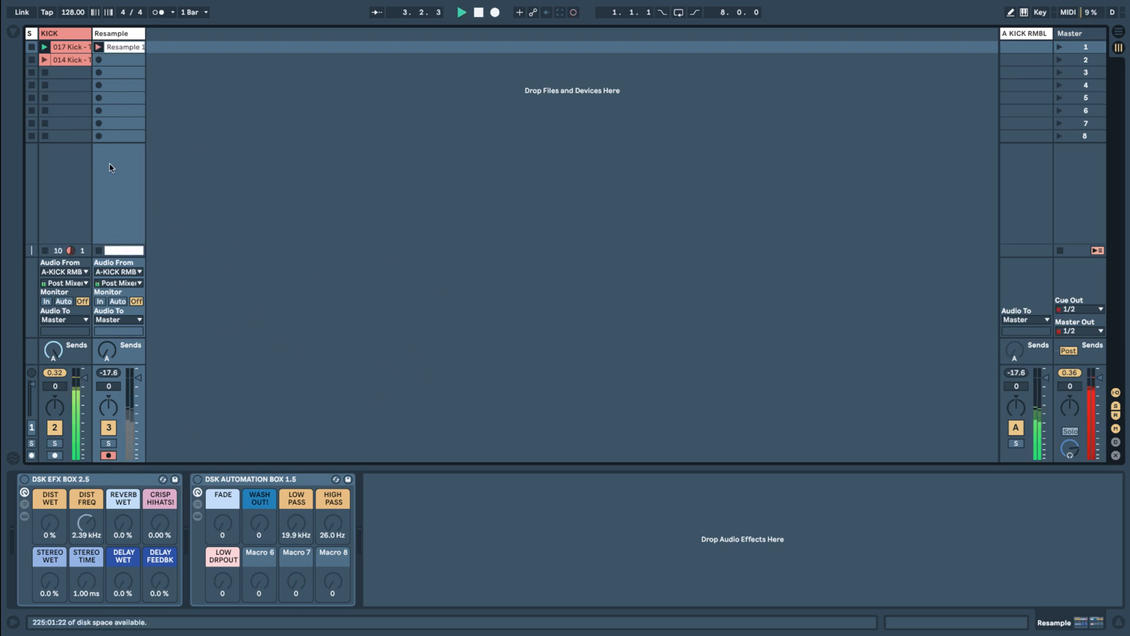
click(99, 251)
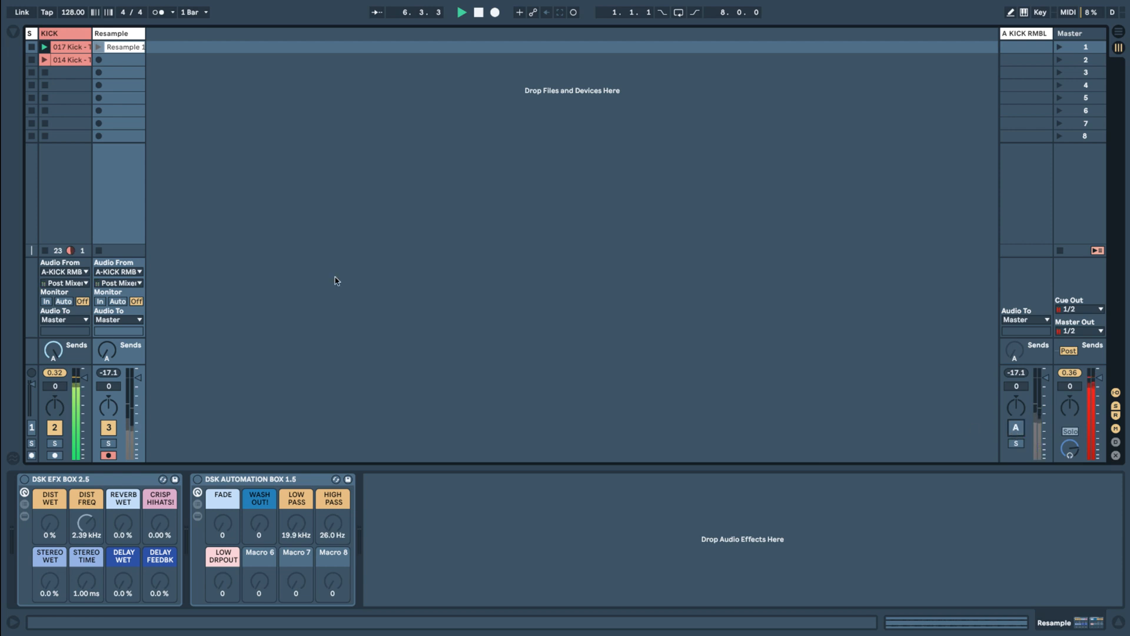
Launch the recorded Resample clip and loop only its one-beat section from 1.4.1 to 2.1.1.
click(106, 43)
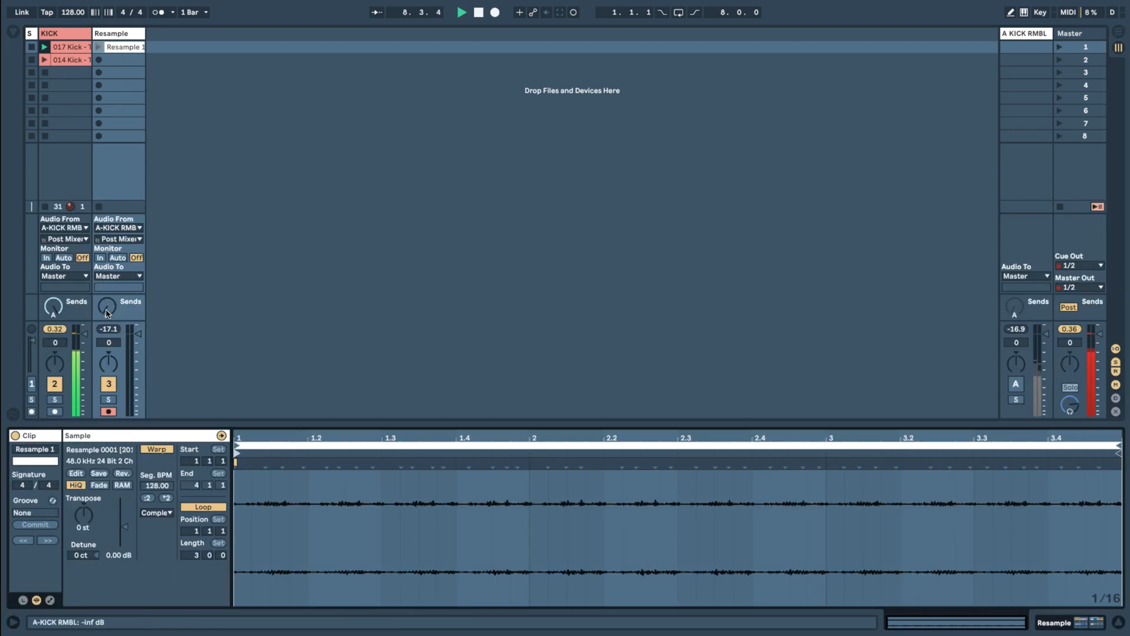
click(97, 46)
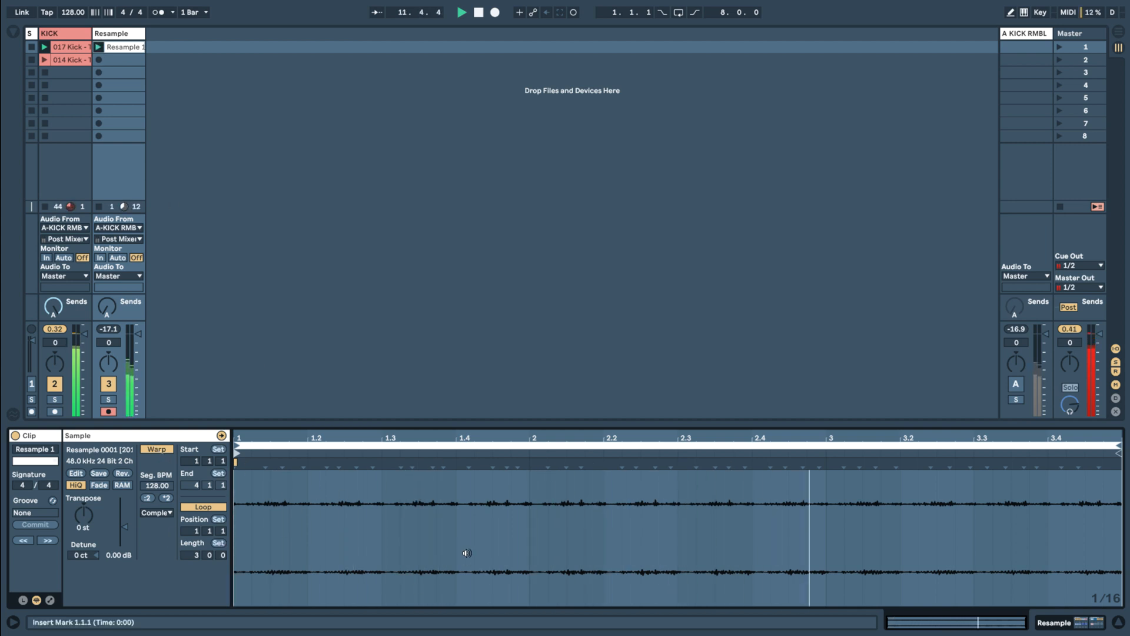
drag(458, 538, 528, 539)
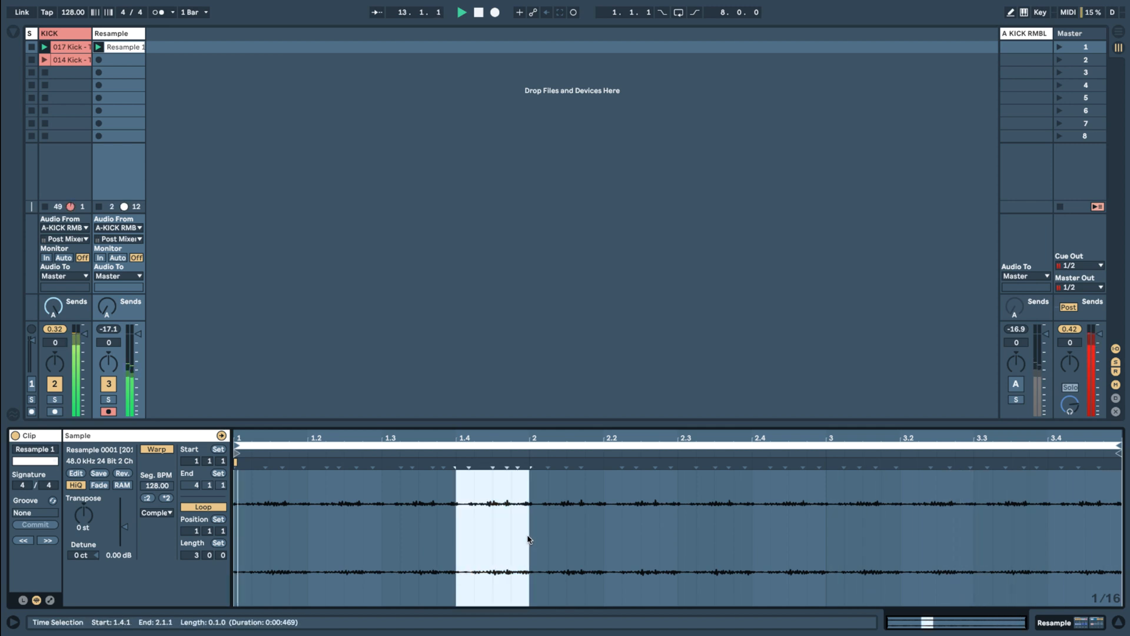
key(ctrl+l)
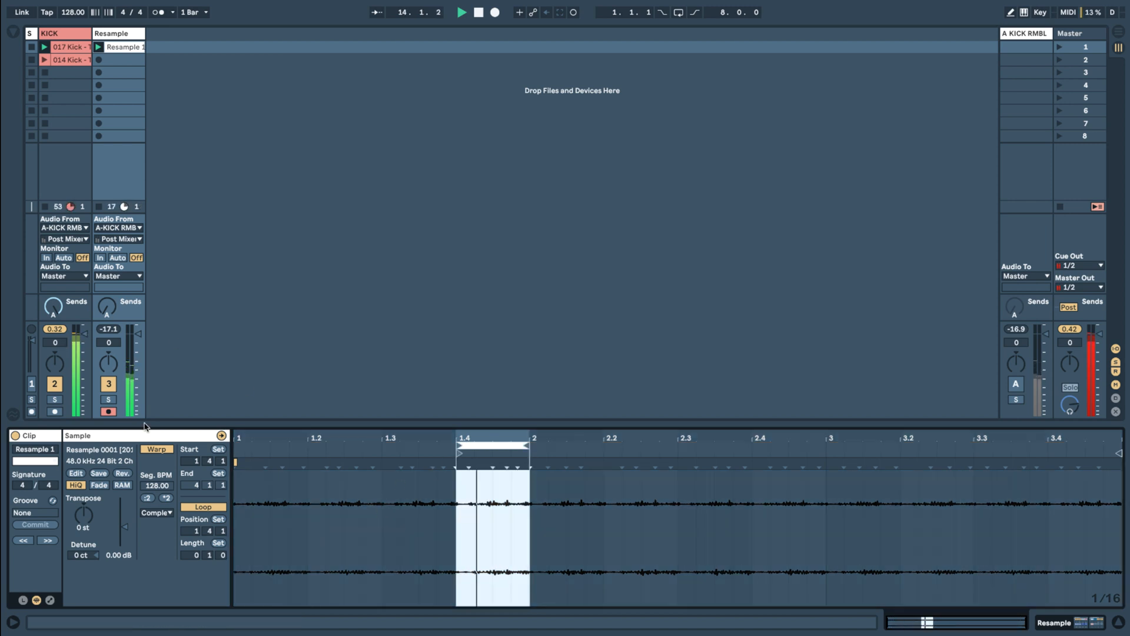
Set the Resample track's volume to -5.0 dB and switch the track off to hear the kick alone.
click(120, 34)
click(120, 34)
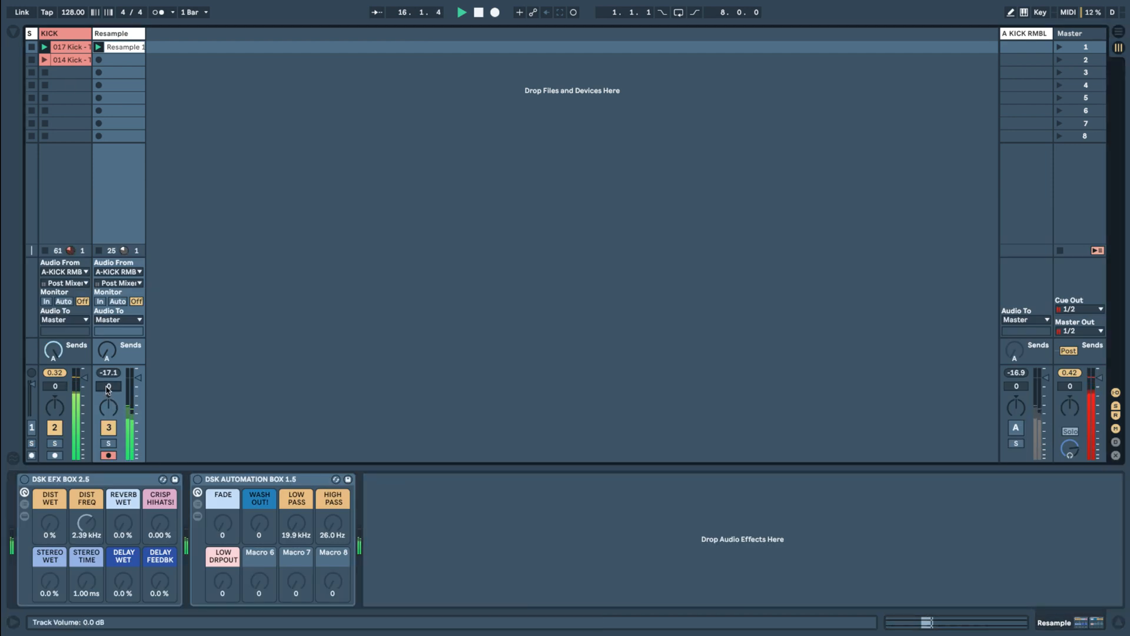
scroll(108, 386, down, 1)
scroll(109, 387, down, 4)
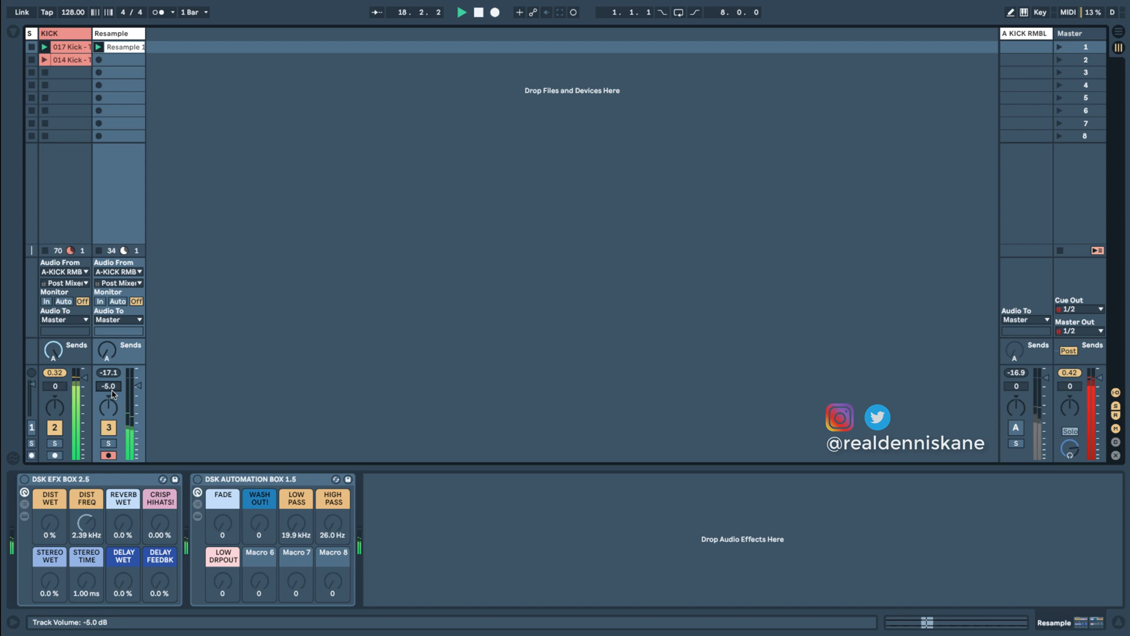
click(109, 428)
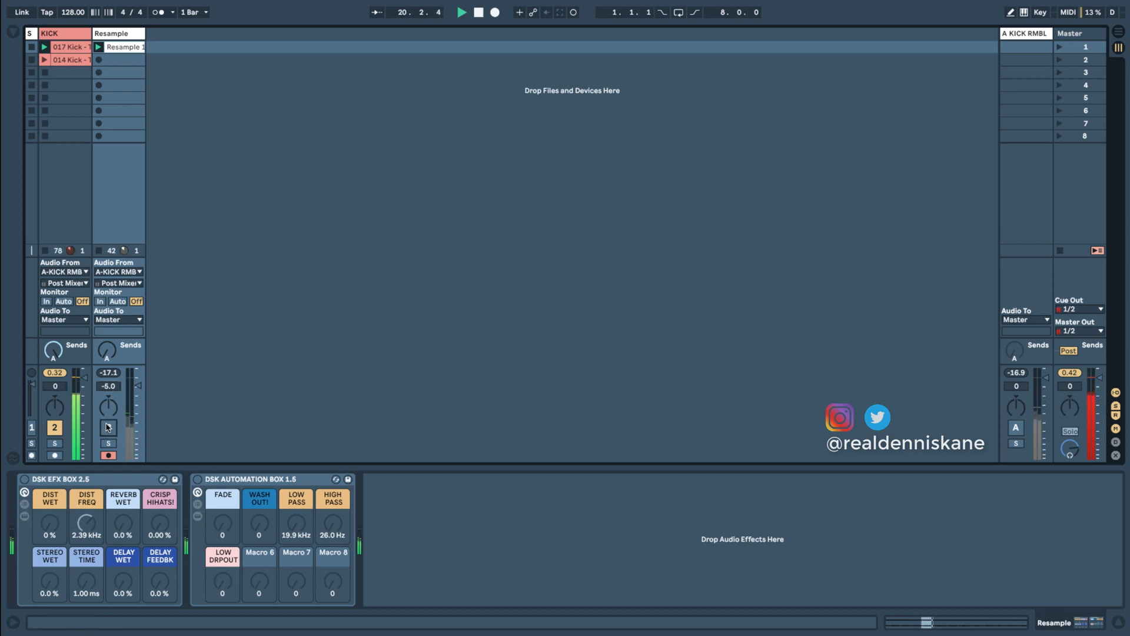
Switch the Resample track back on and record kick and rumble together into a second, armed Resample track with Resampling as its audio input.
click(108, 428)
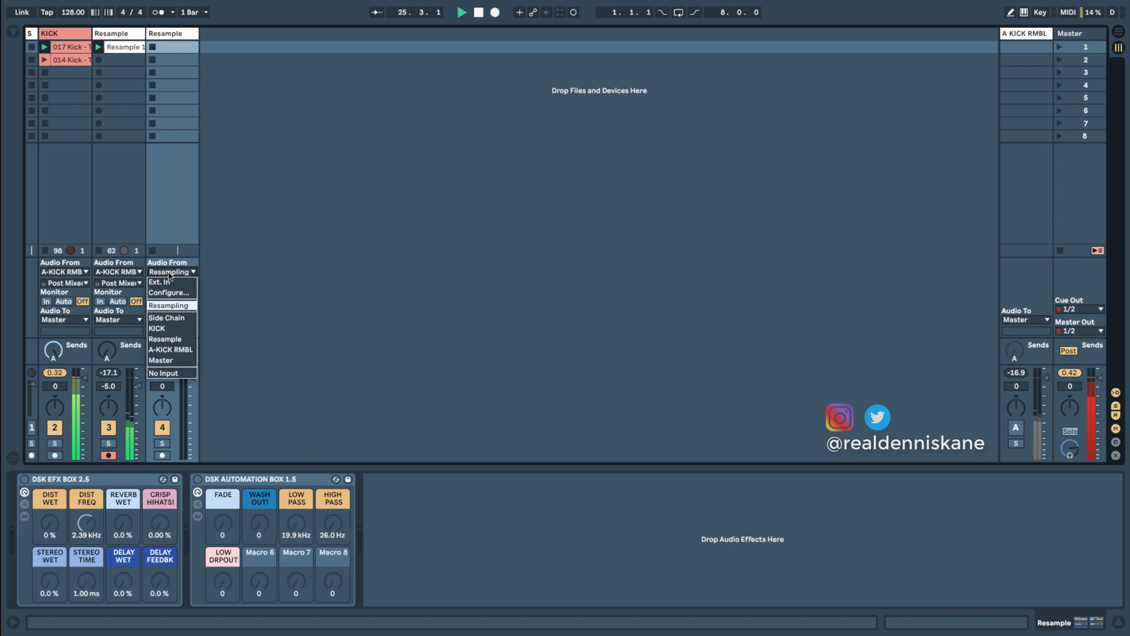
click(170, 291)
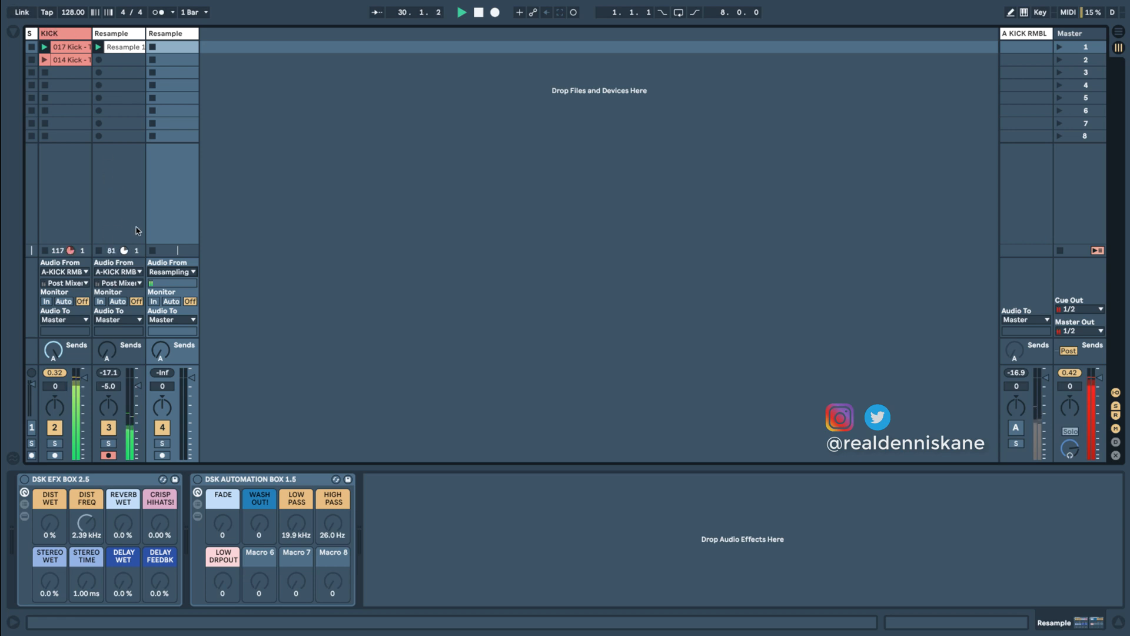
click(162, 455)
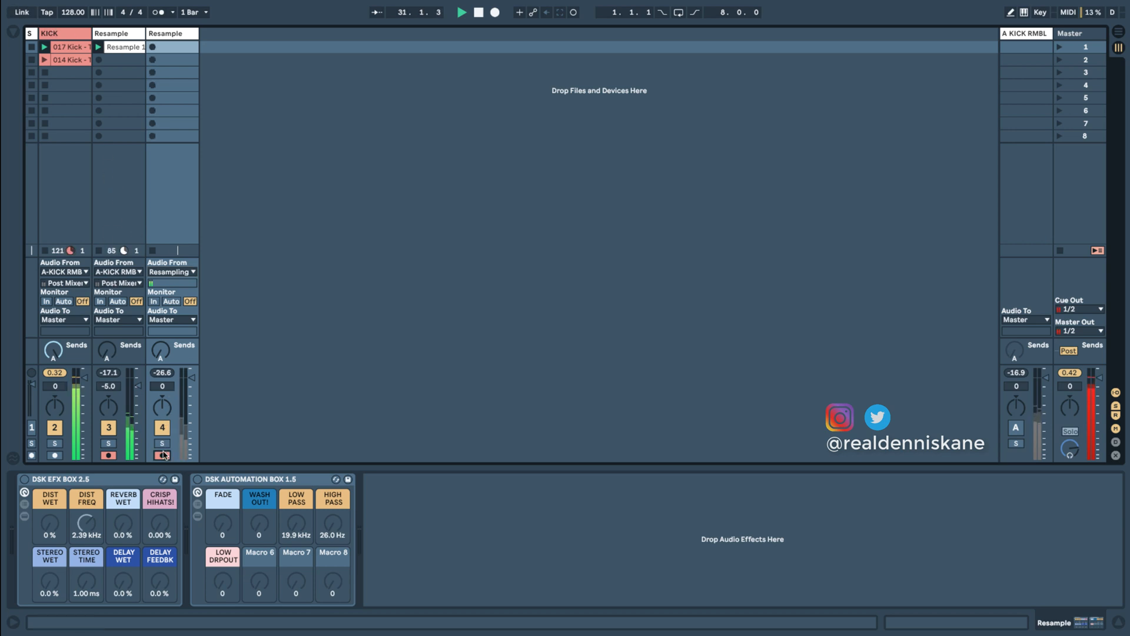
click(152, 47)
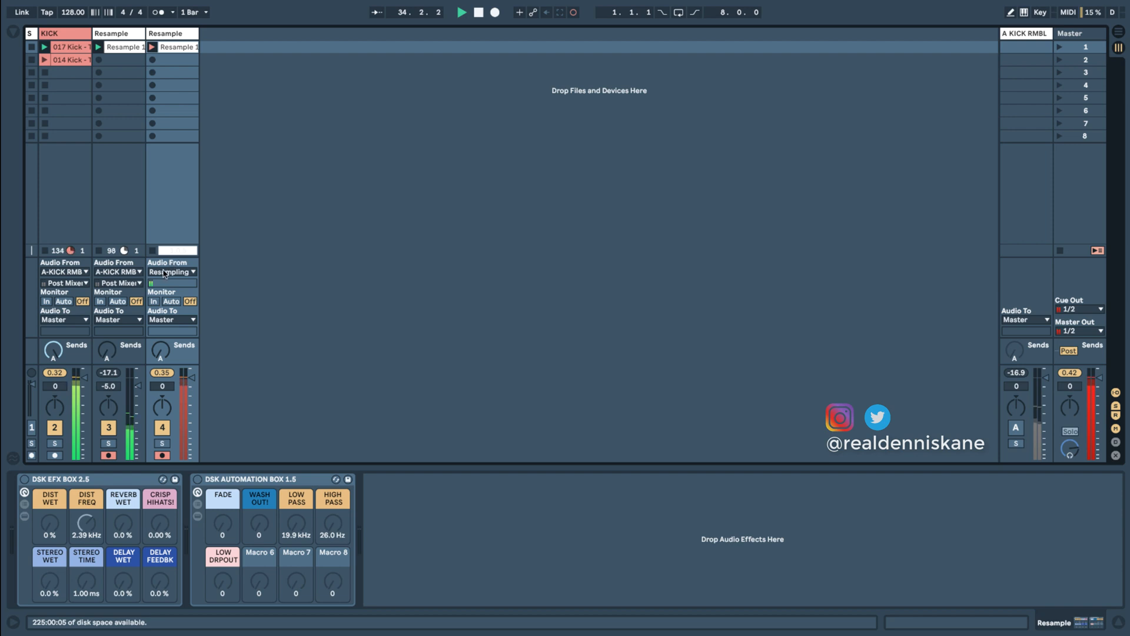
click(154, 251)
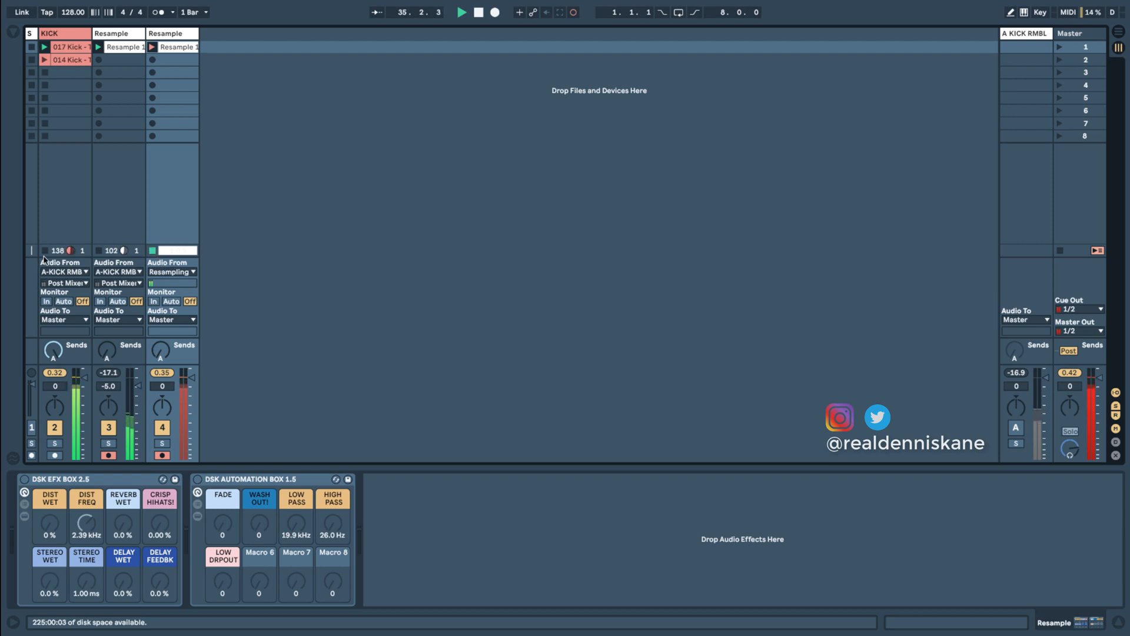
Delete the KICK track and the first Resample track, keeping only the new combined recording, and stop playback.
click(62, 33)
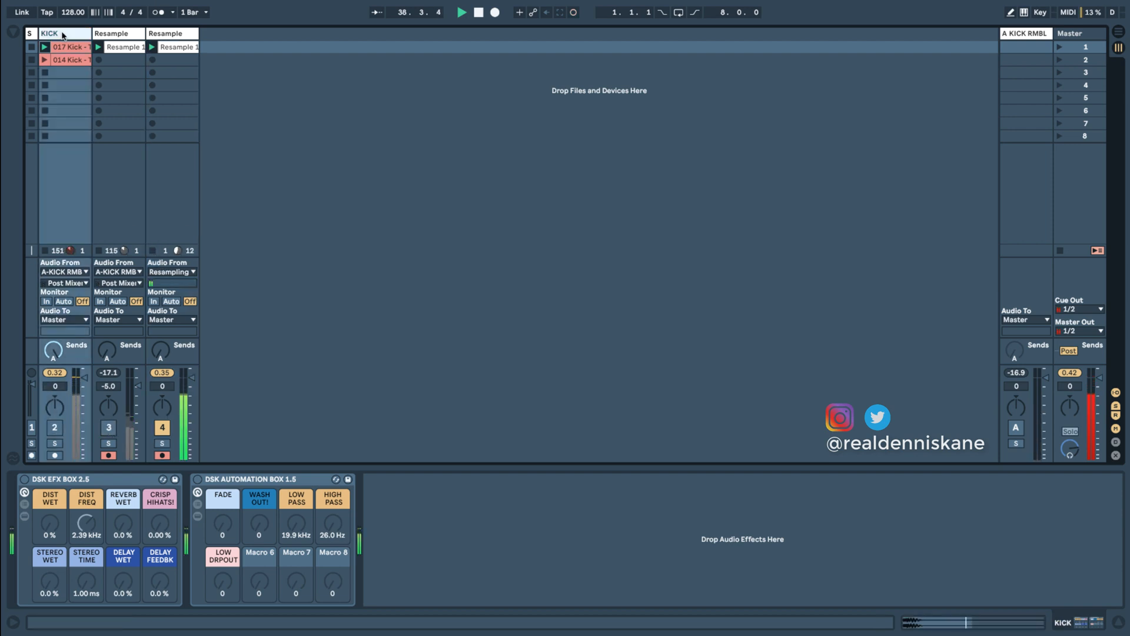
key(Delete)
key(Delete)
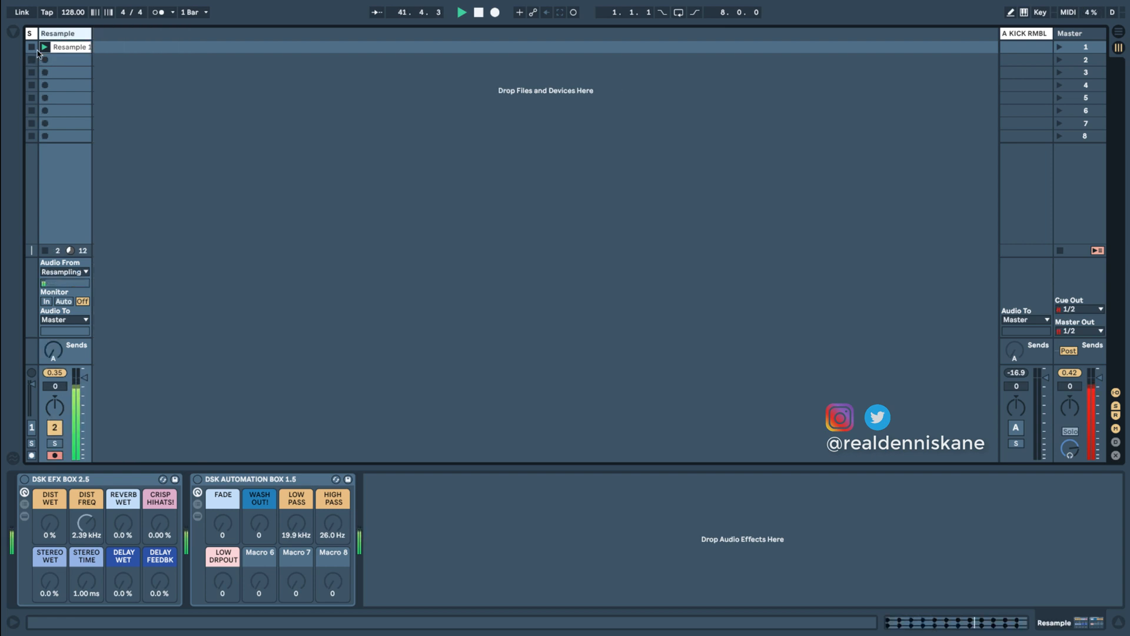
key(space)
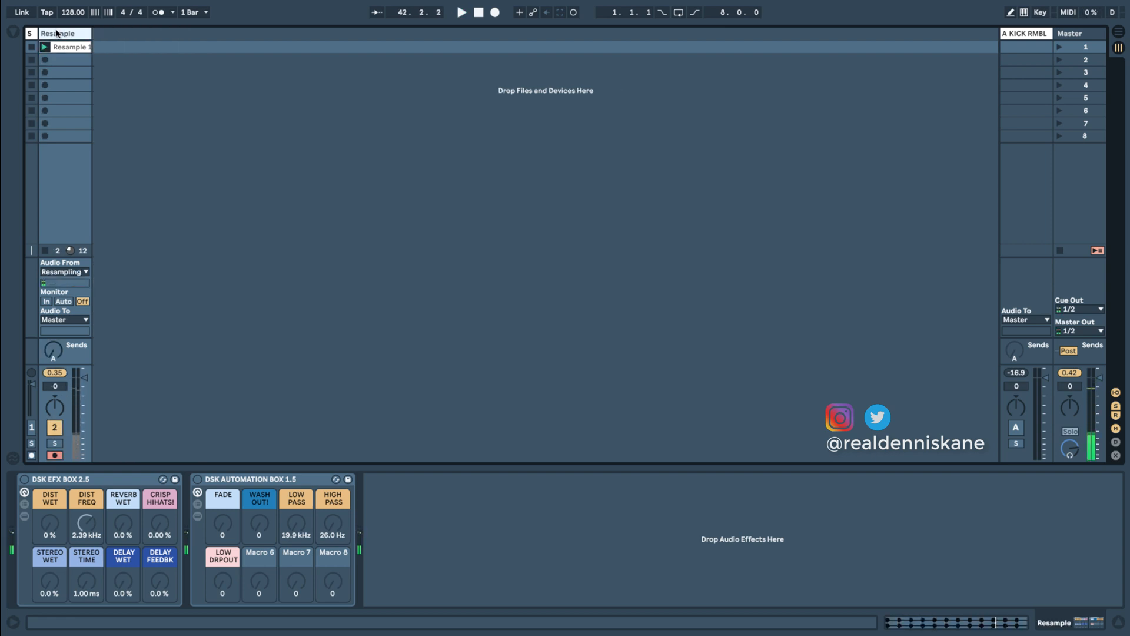
Add the Saturator preset A Bit Warmer to the end of the remaining Resample track's effect chain.
click(449, 551)
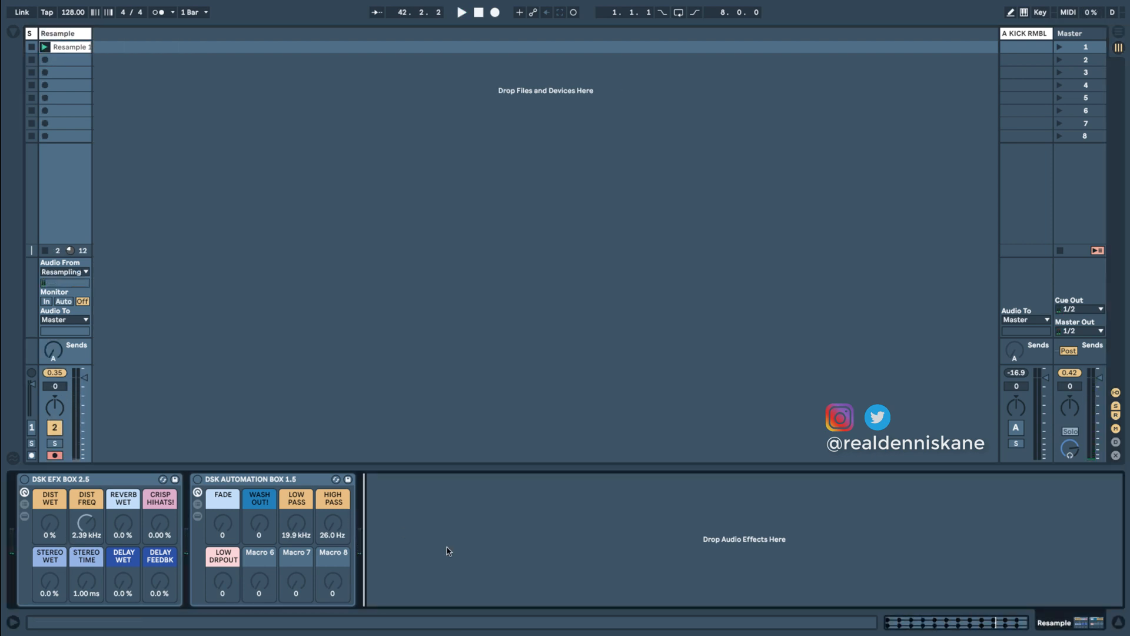
key(ctrl+f)
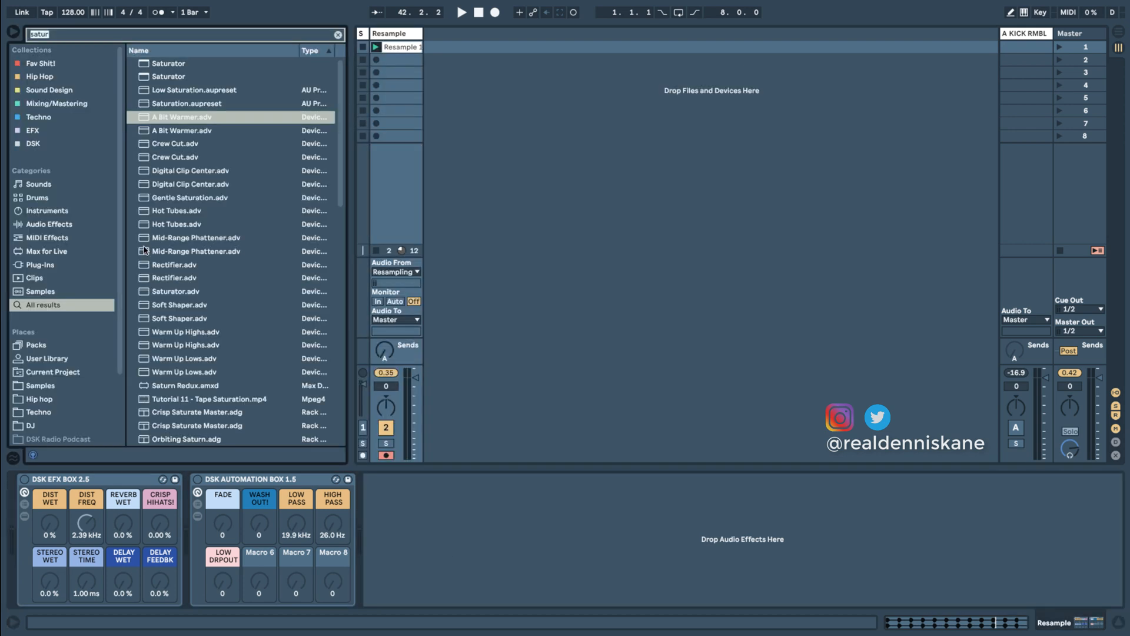
double_click(173, 118)
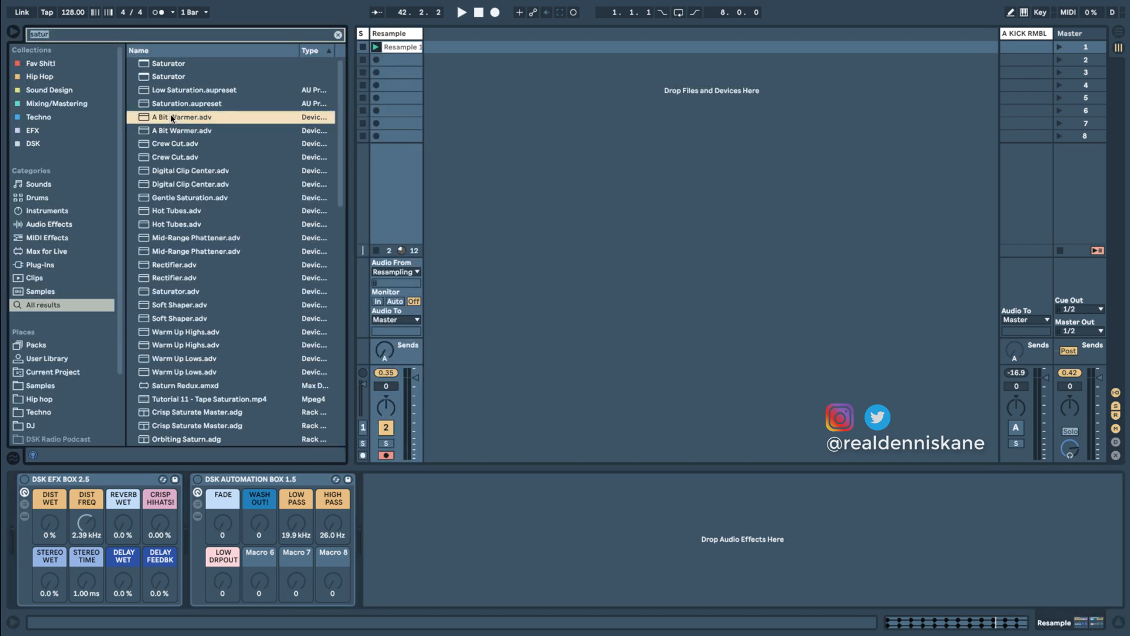
click(338, 35)
click(15, 33)
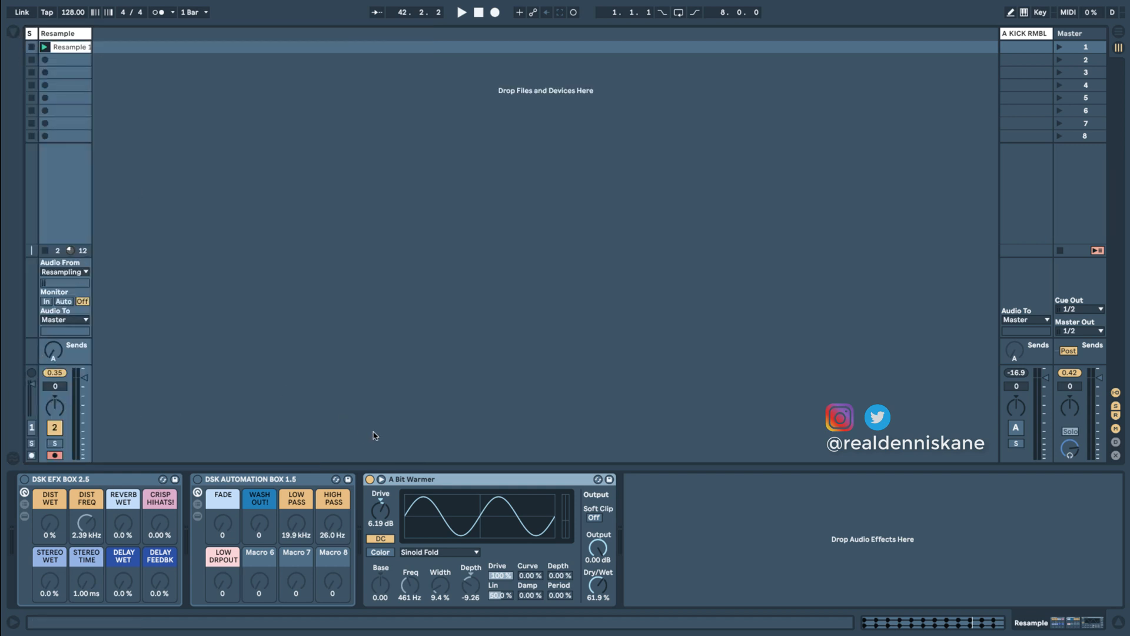
Compare the playing sound with A Bit Warmer off and on, and set it to Soft Clip on with 2.19 dB Drive.
click(370, 479)
key(space)
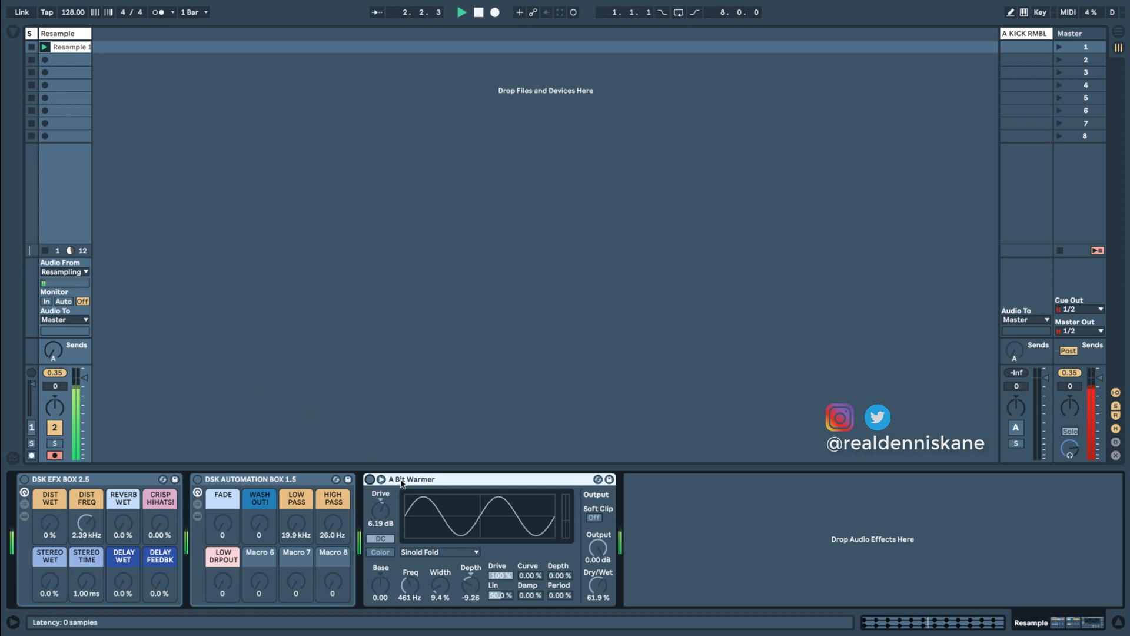
click(370, 479)
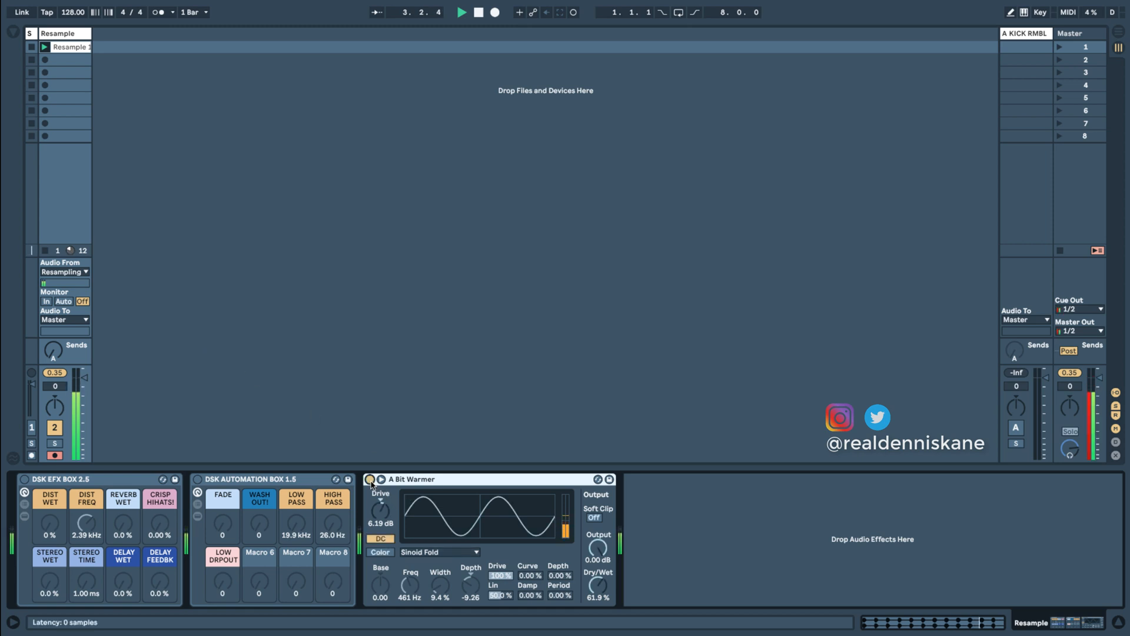
click(595, 518)
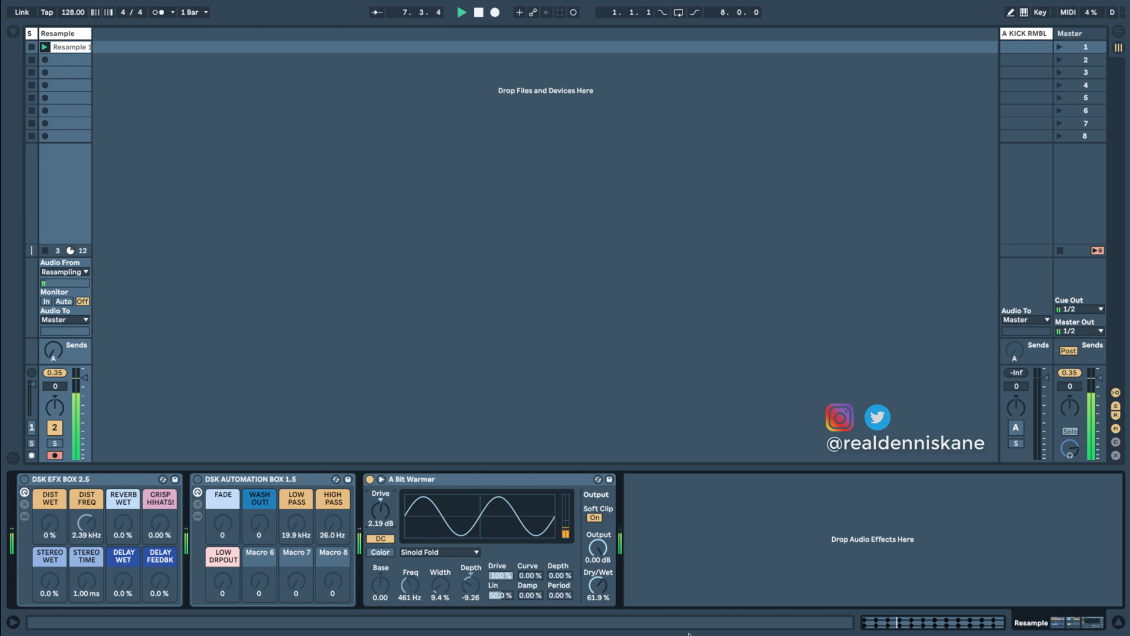
Loop only the one-beat section from 2.1.1 to 2.2.1 of the combined Resample clip and return to the track's devices.
click(925, 624)
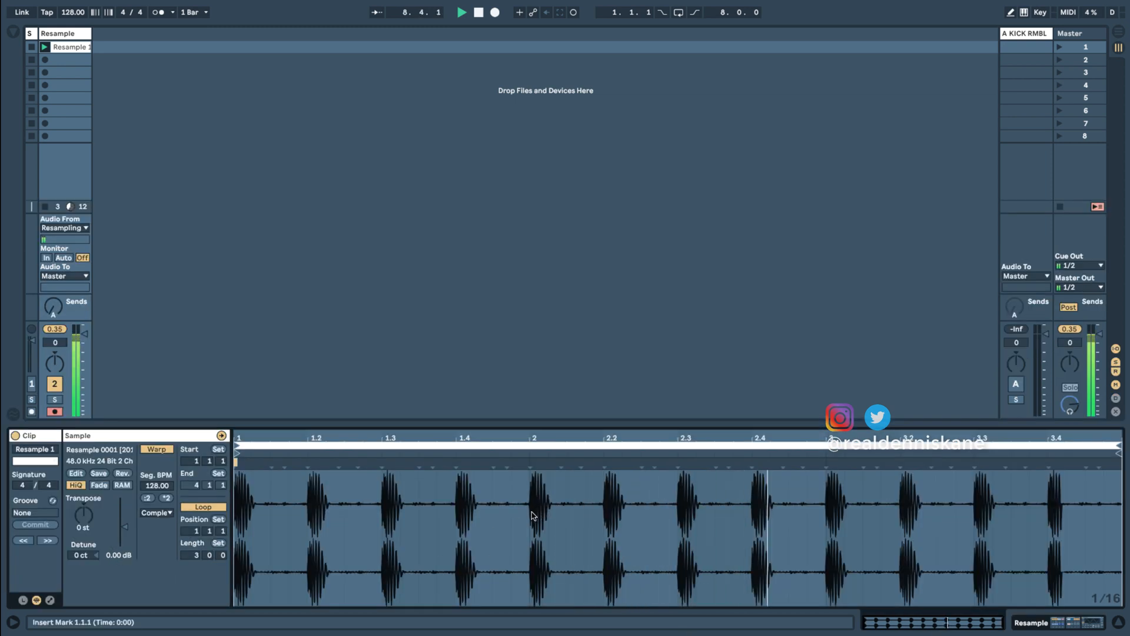
drag(532, 518, 604, 521)
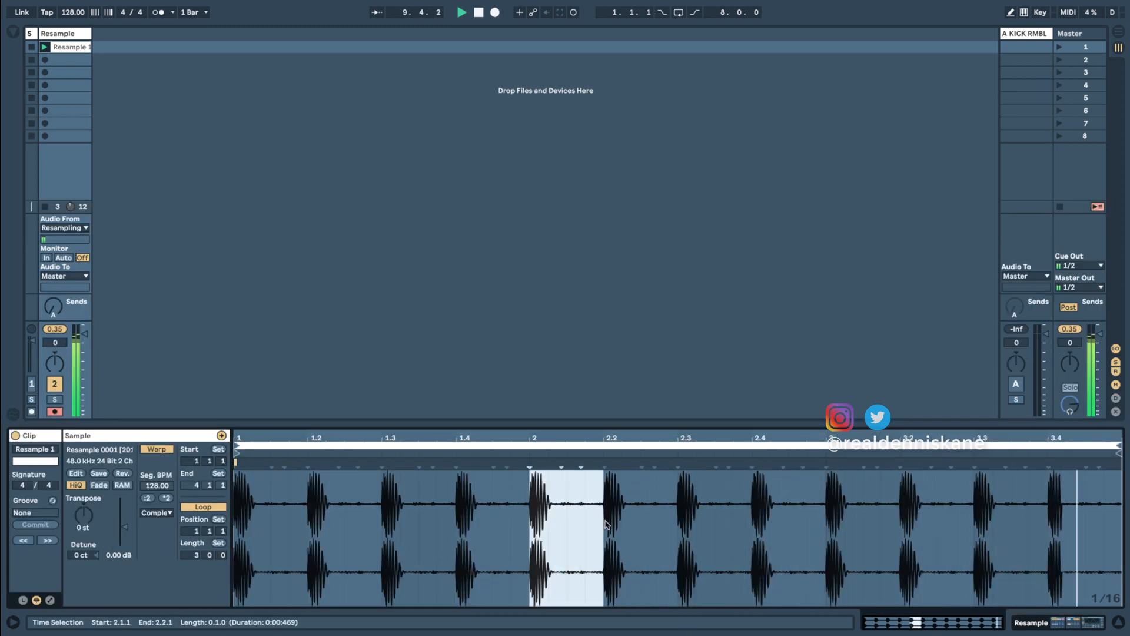
key(ctrl+l)
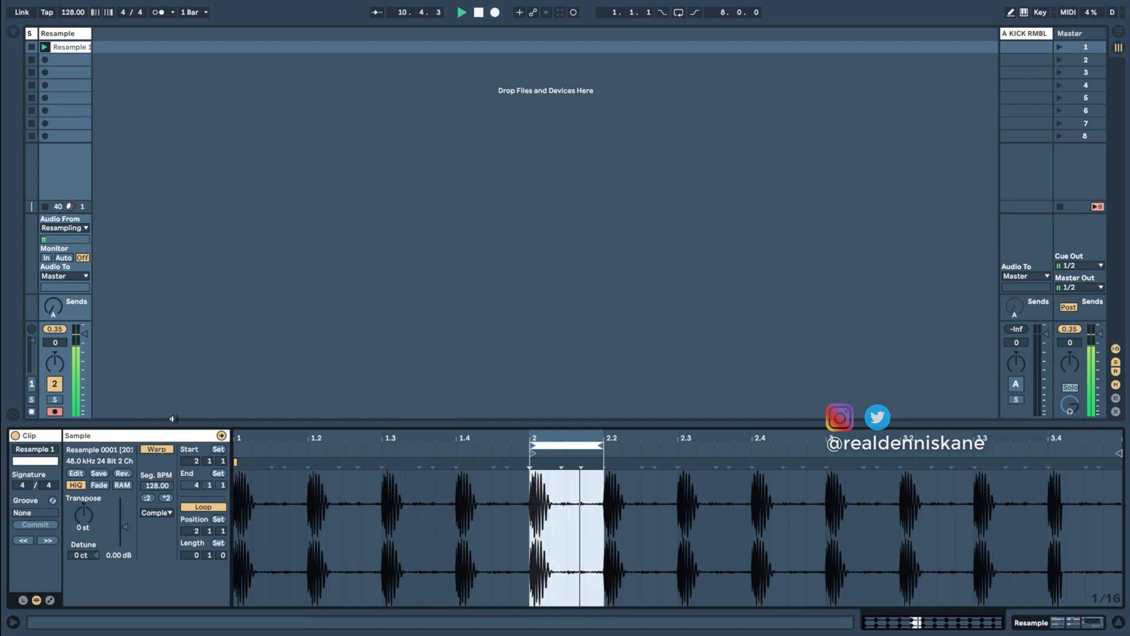
click(1119, 622)
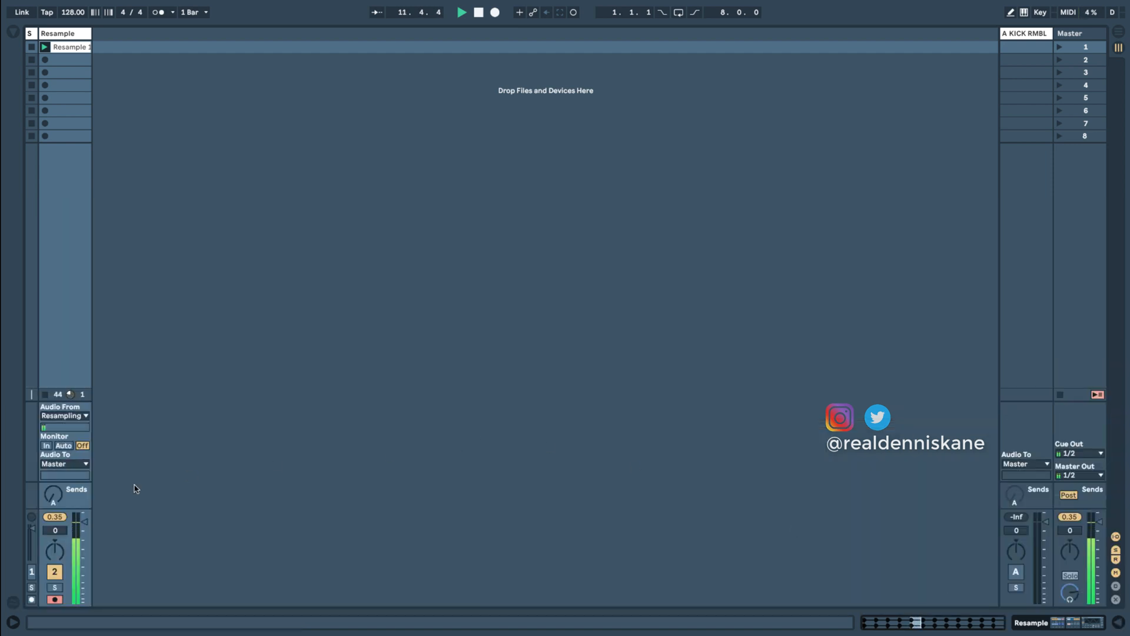
double_click(68, 33)
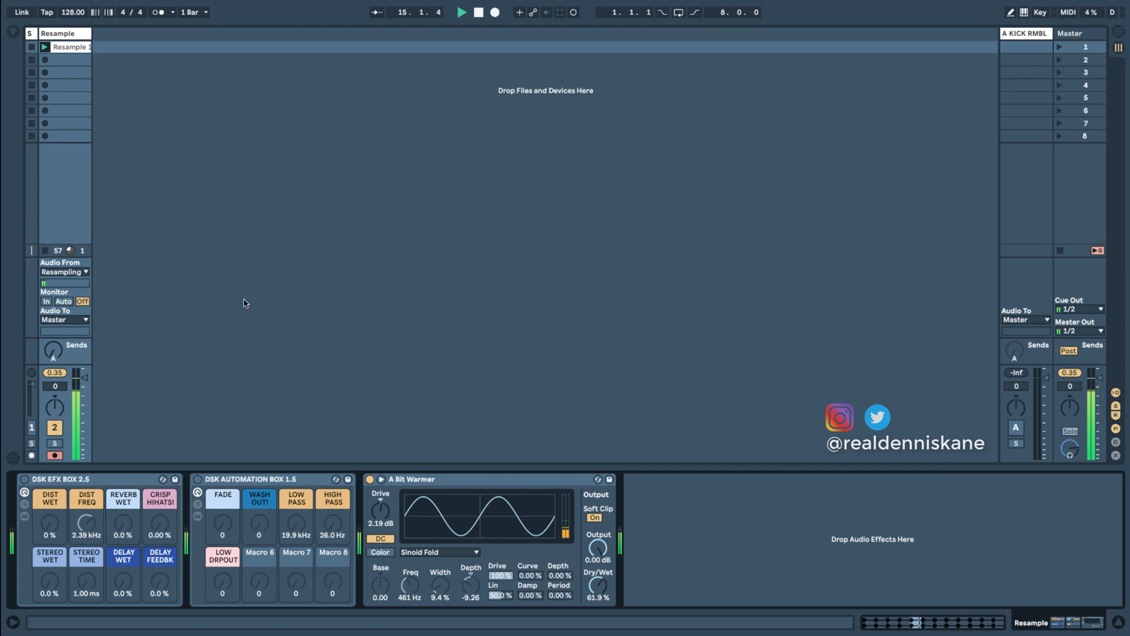
Search the library for "shaker", audition samples, and place Shaker Build.aif as a launched clip on a new audio track.
key(ctrl+f)
text(shaker)
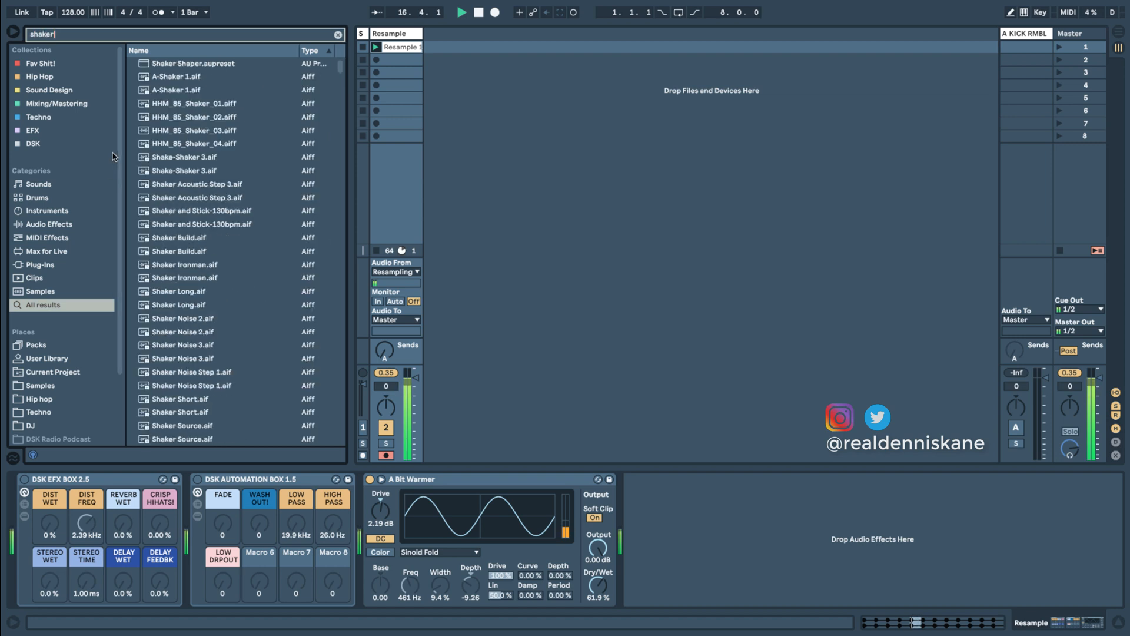
click(176, 157)
click(177, 251)
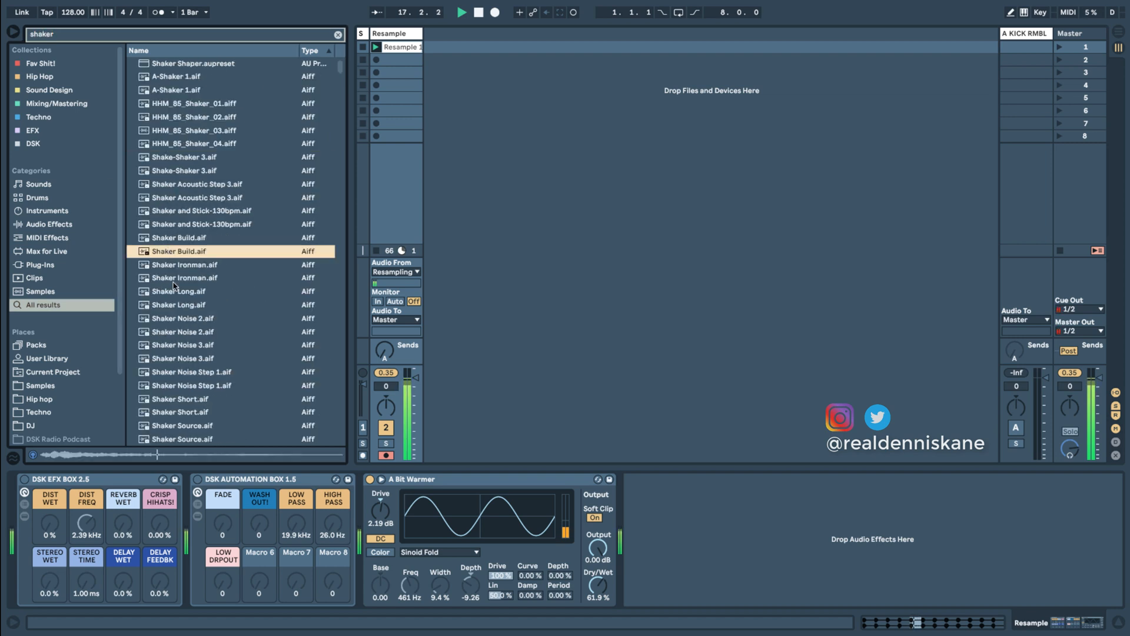
click(195, 116)
click(184, 211)
click(184, 251)
drag(184, 251, 462, 56)
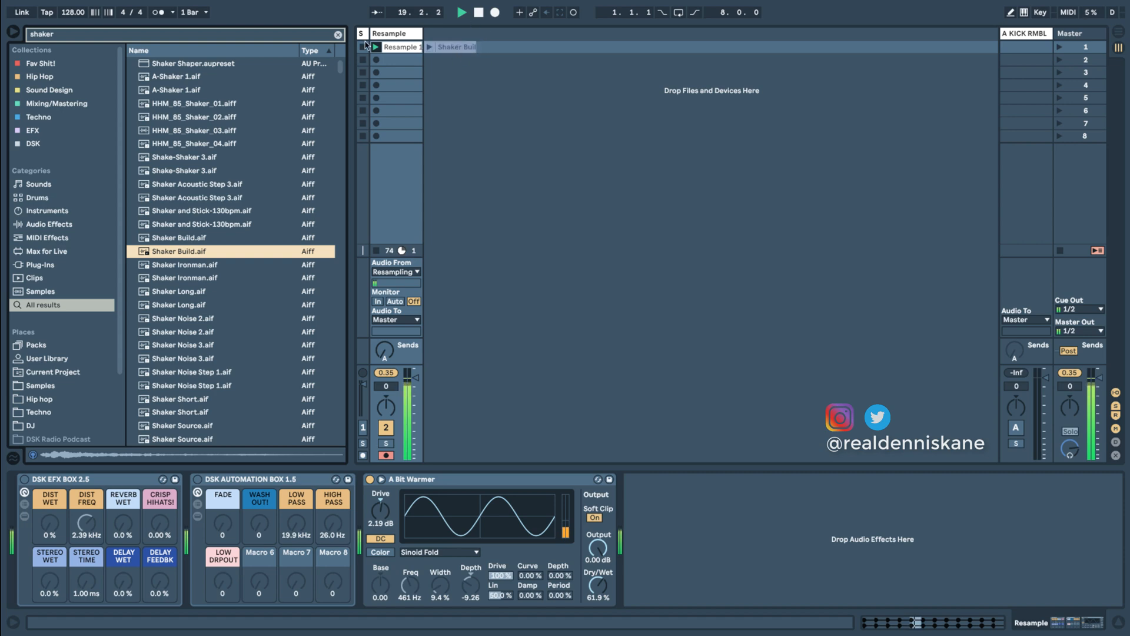
key(ctrl+alt+b)
click(98, 47)
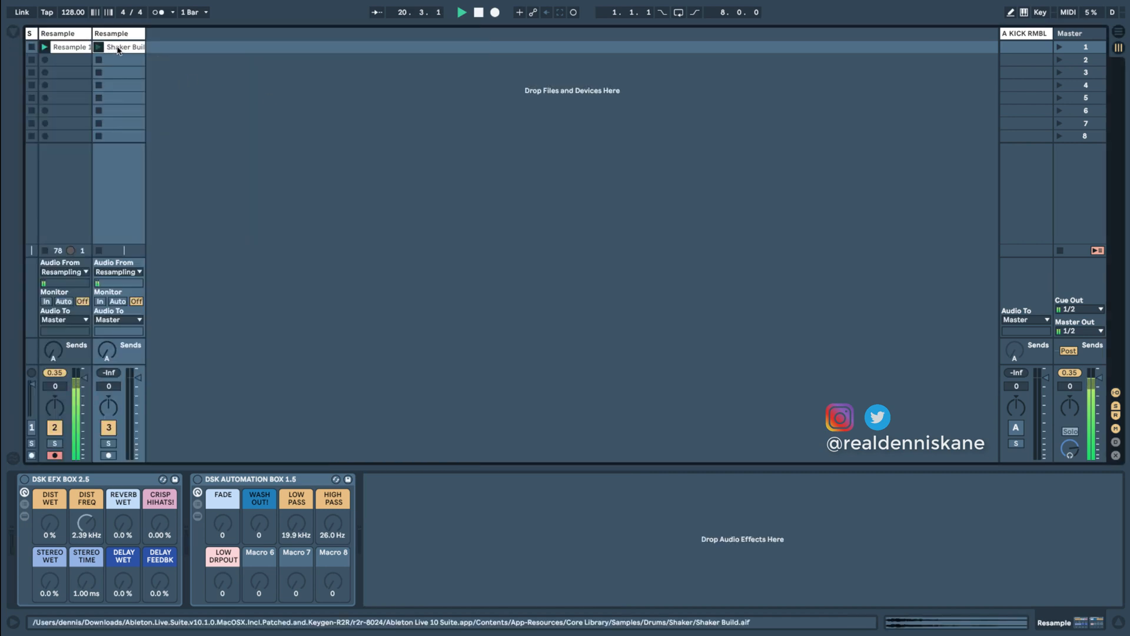
Turn on Warp and Loop for the Shaker Build clip and set its loop length to one beat (0.1.0).
double_click(117, 47)
click(157, 448)
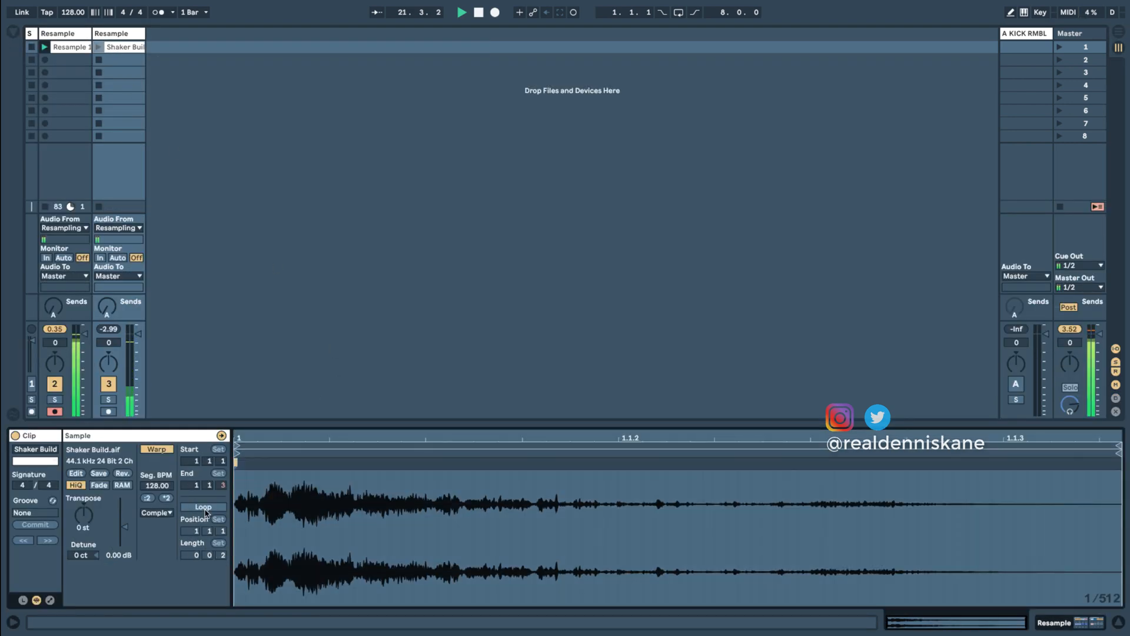
click(204, 506)
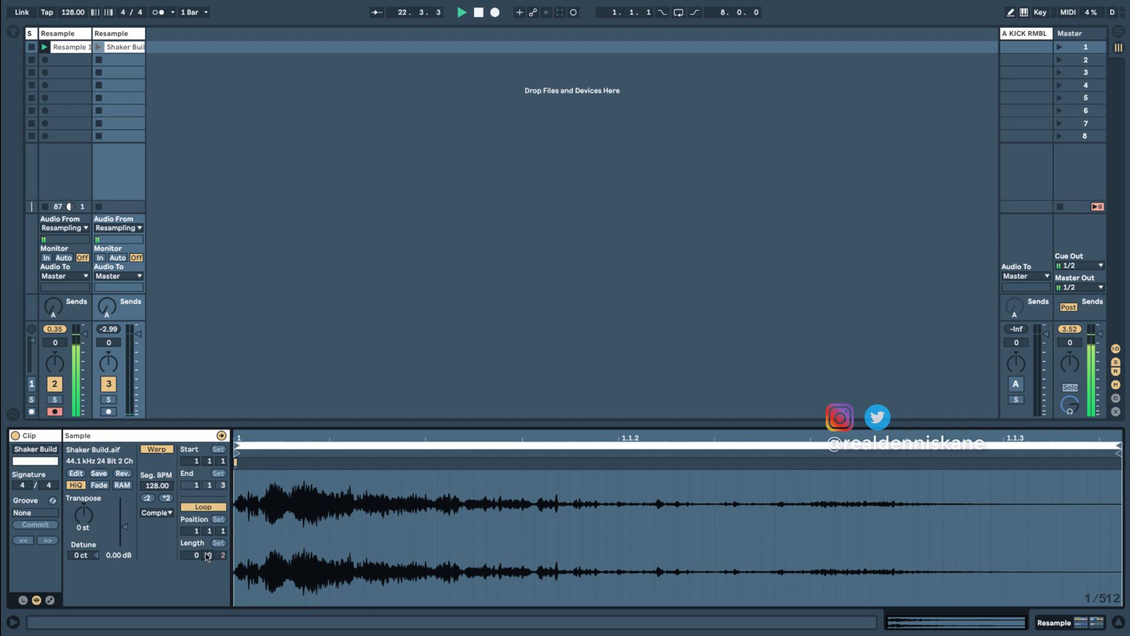
click(208, 556)
text(1)
key(Return)
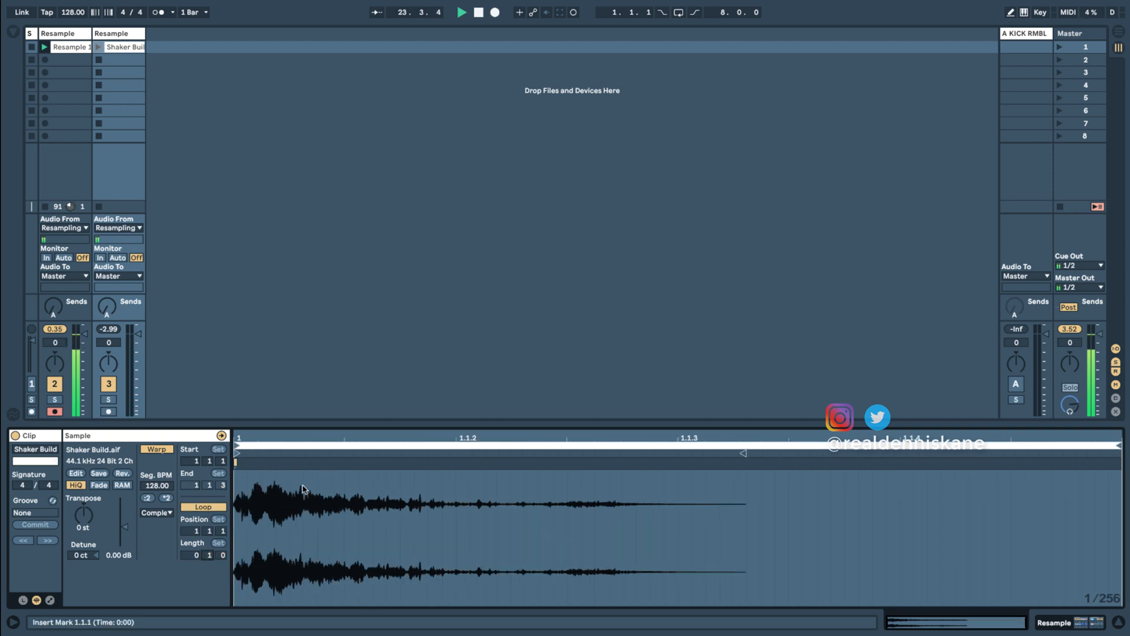
Launch the Shaker Build clip with its start marker at 1.1.3 and lower its track volume to -6.0 dB.
mouse_move(238, 453)
mouse_down()
mouse_move(758, 488)
mouse_move(680, 497)
mouse_up()
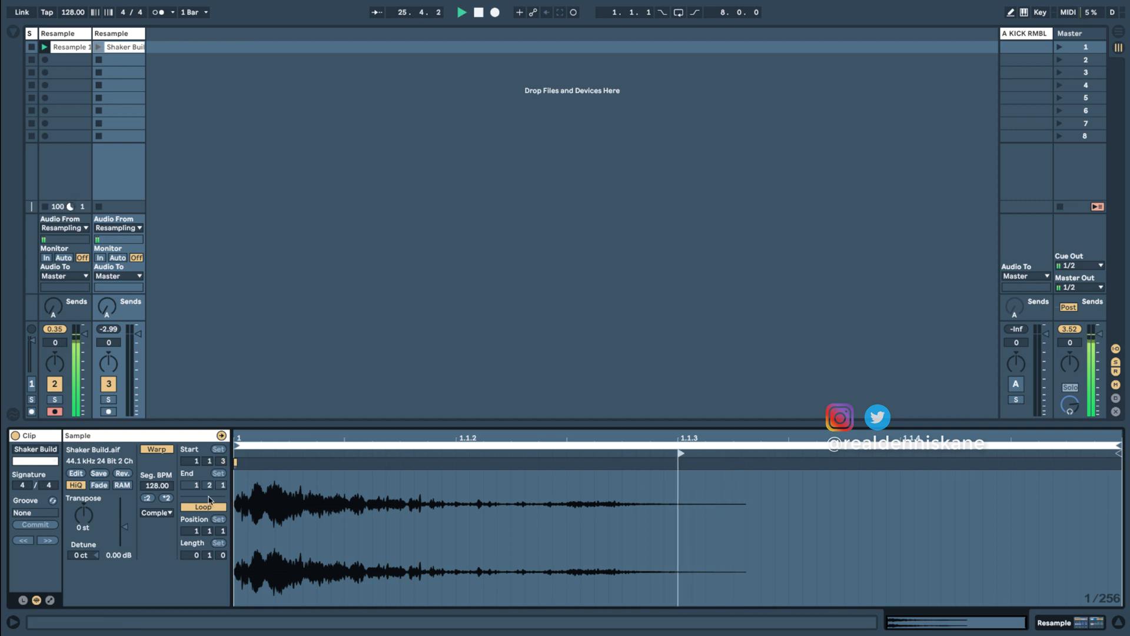
click(99, 47)
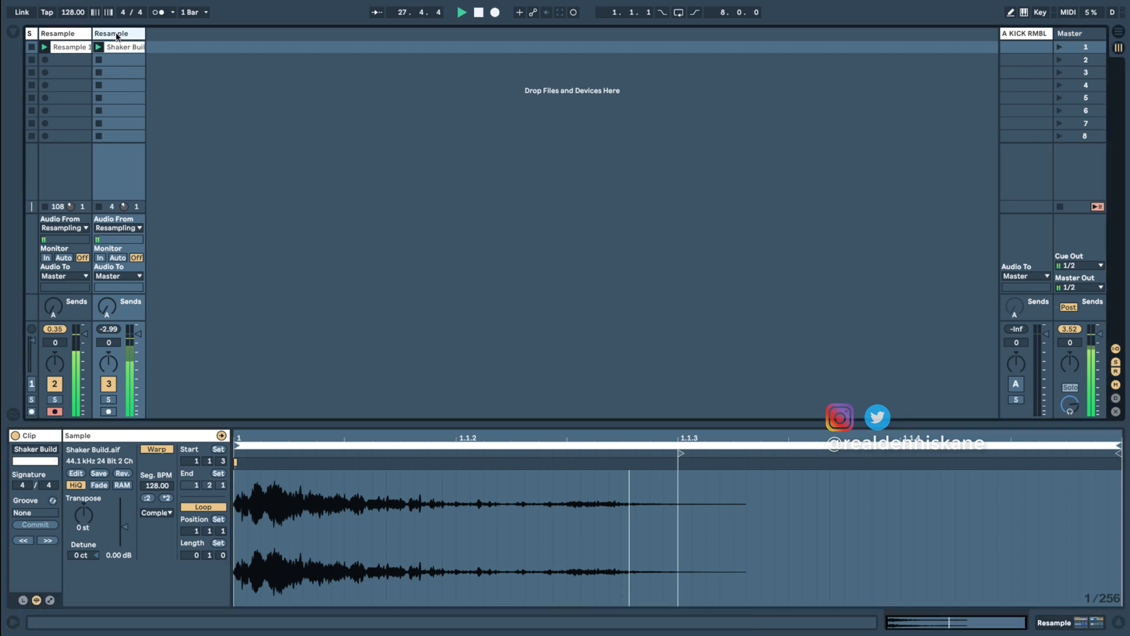
key(shift+Tab)
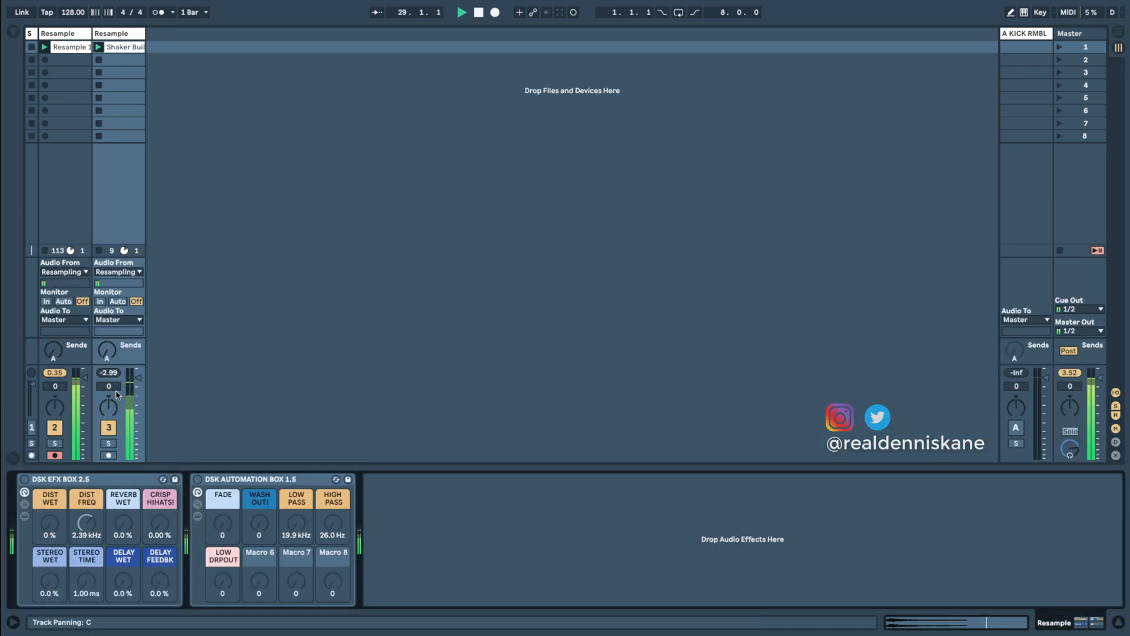
scroll(113, 390, down, 2)
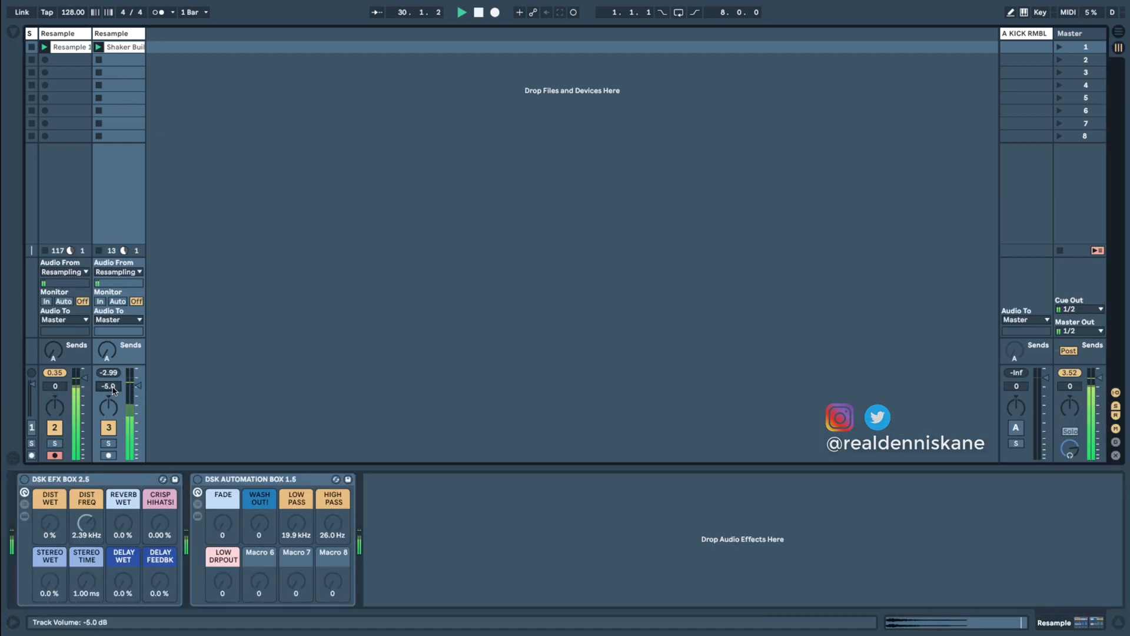
Enable DSK EFX BOX 2.5 on the shaker track with Dist Wet 18%, Dist Freq 1.89 kHz, Reverb Wet 13%, Stereo Wet 29% and some Delay Wet.
click(24, 479)
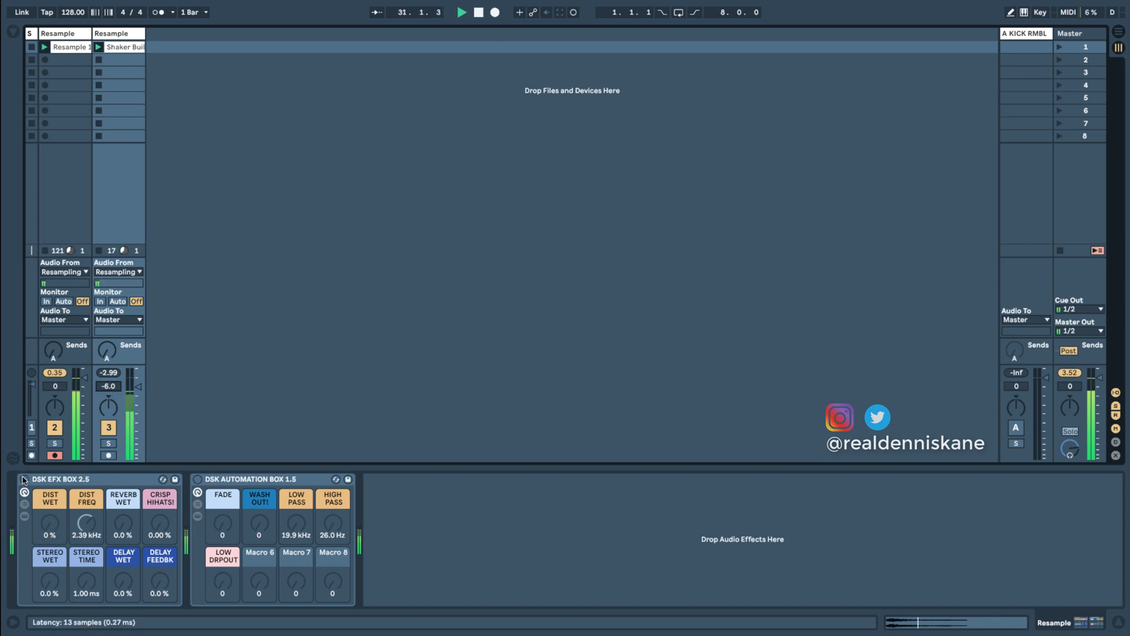
drag(50, 523, 123, 502)
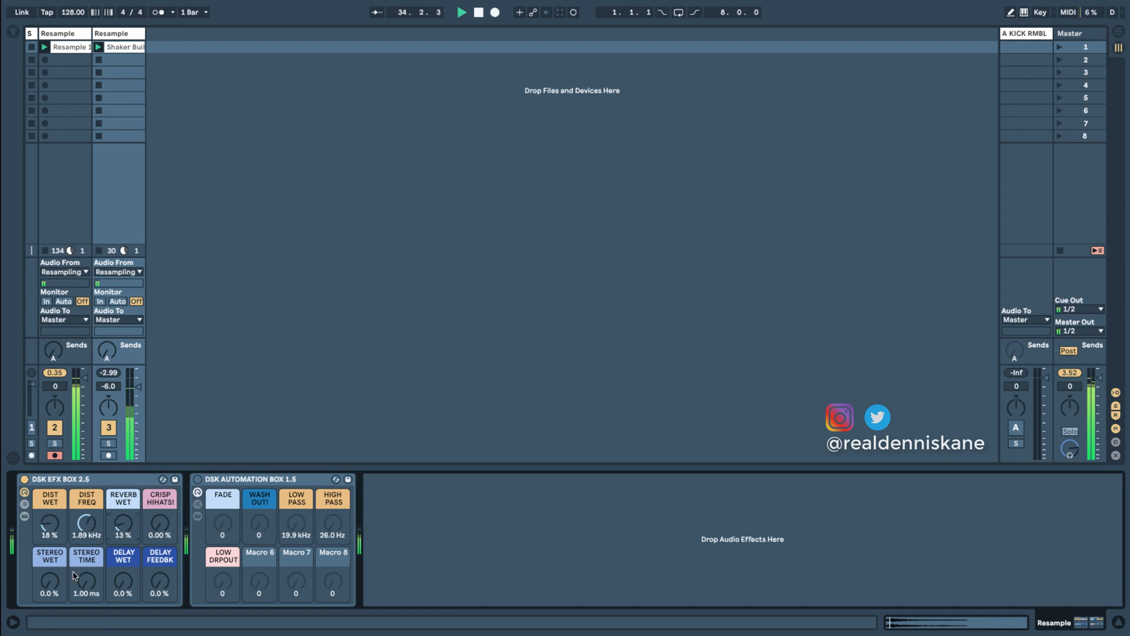
drag(50, 581, 49, 572)
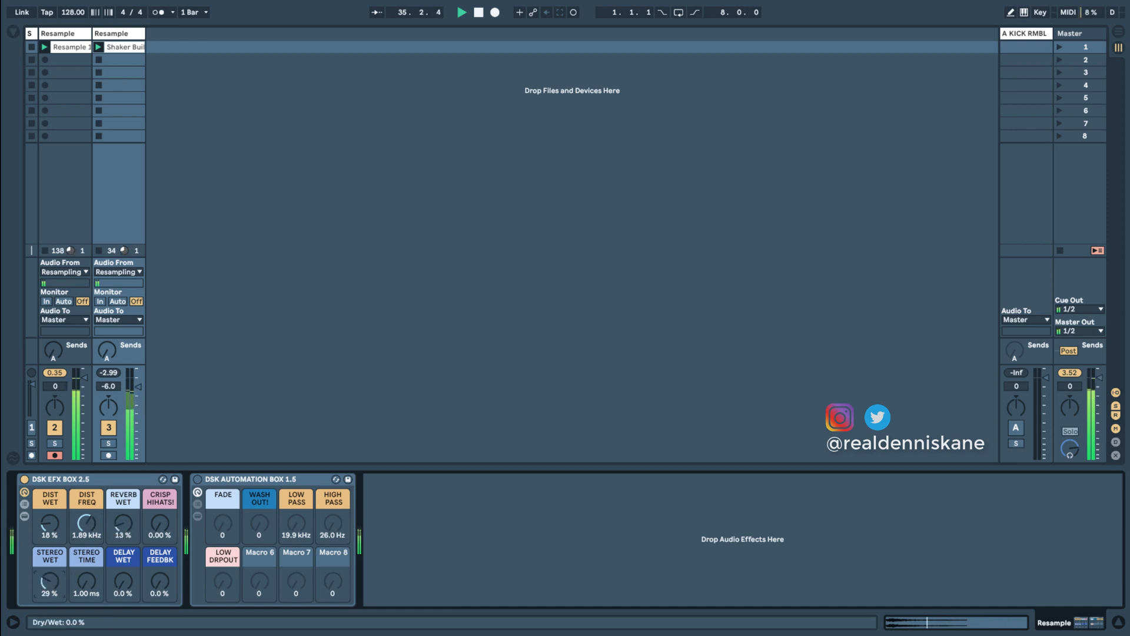
drag(123, 582, 123, 573)
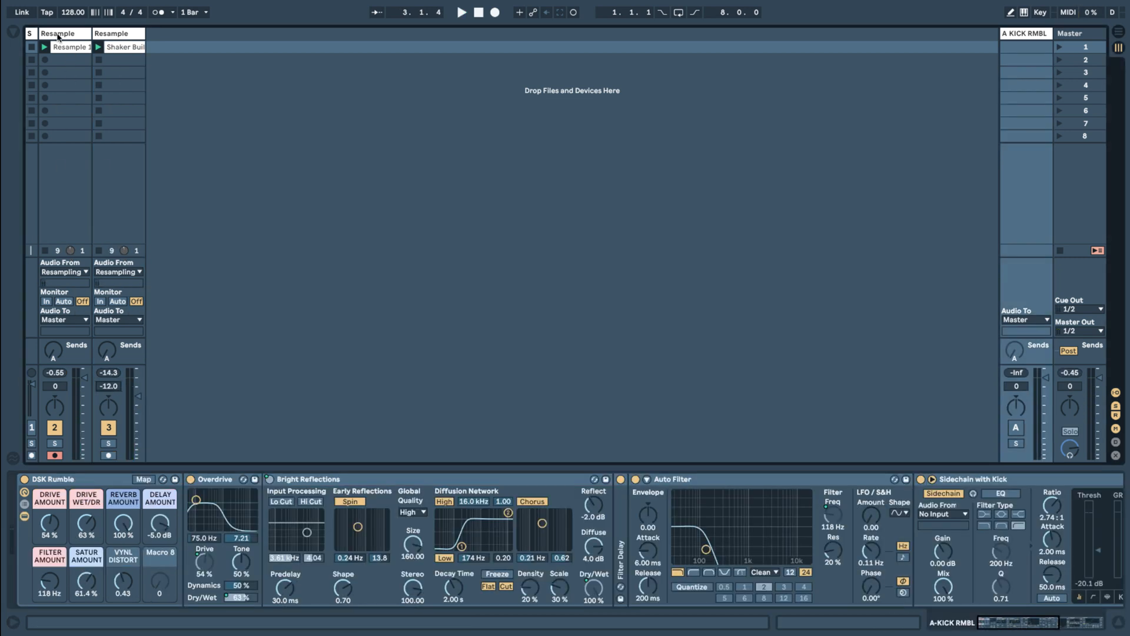
Review the DSK Rumble device chain on the A KICK RMBL return from Overdrive to Saturator, and play back the resampled rumble with the shaker.
click(63, 37)
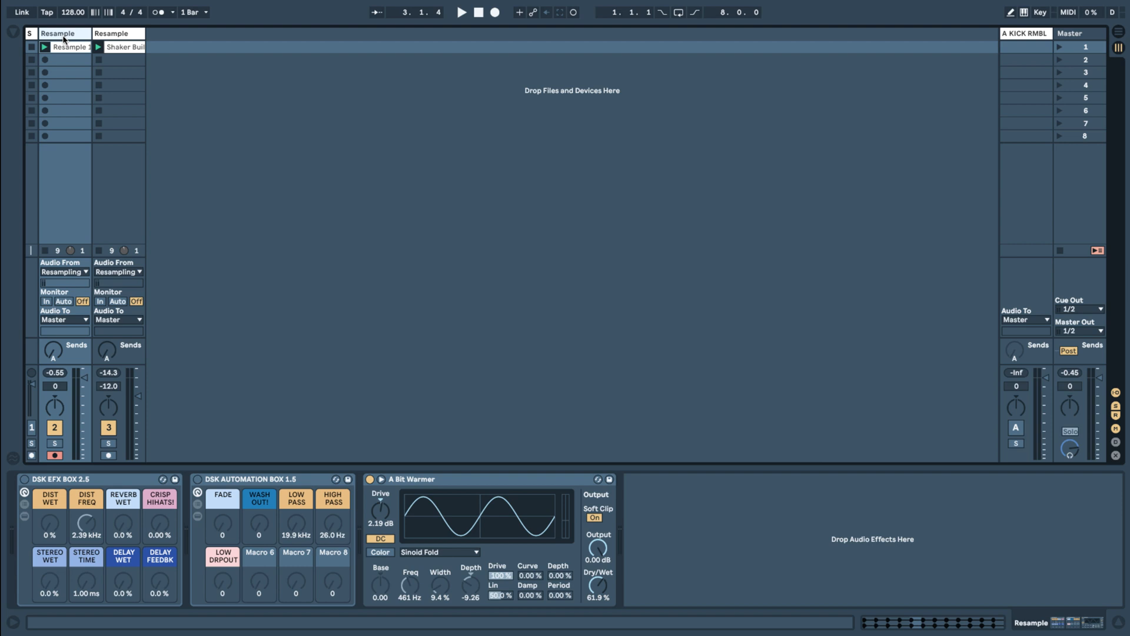
click(1031, 36)
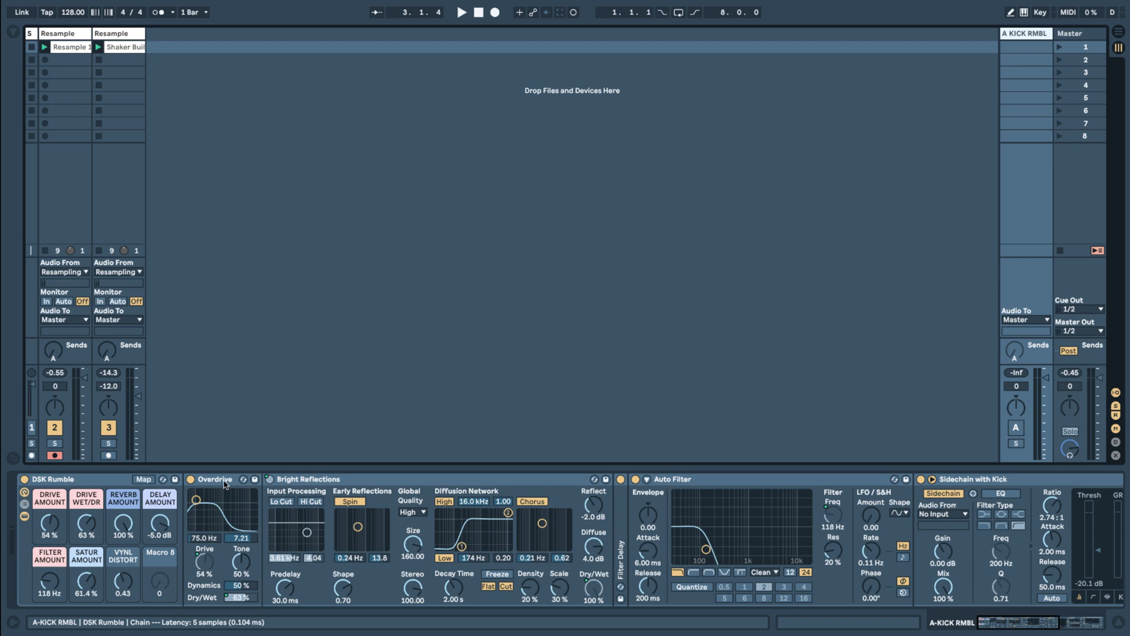
click(324, 481)
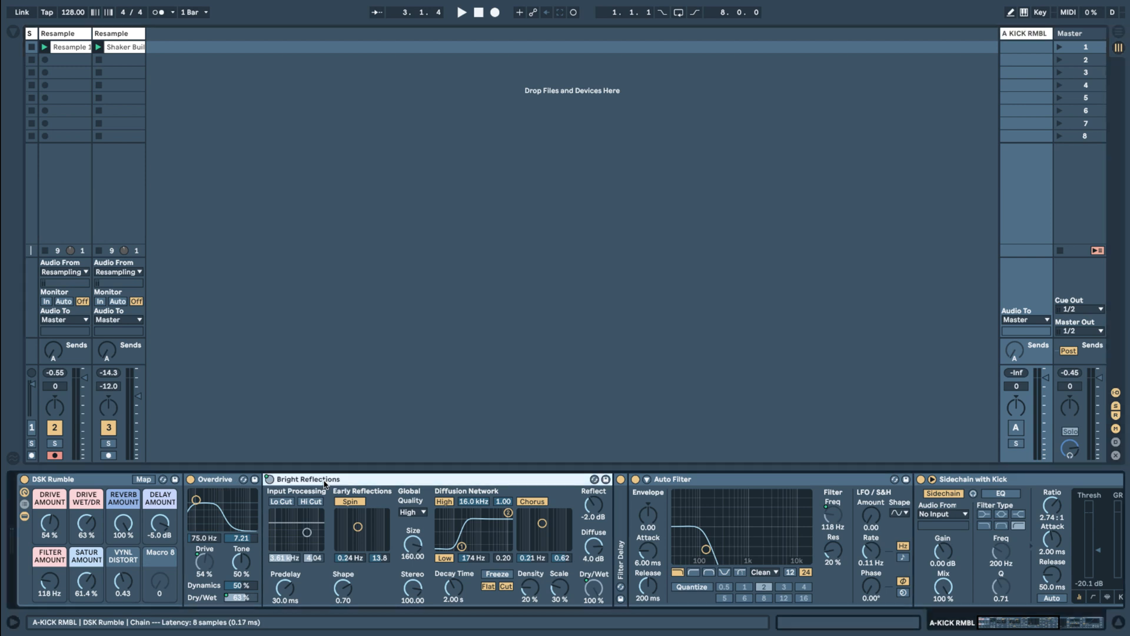
click(624, 533)
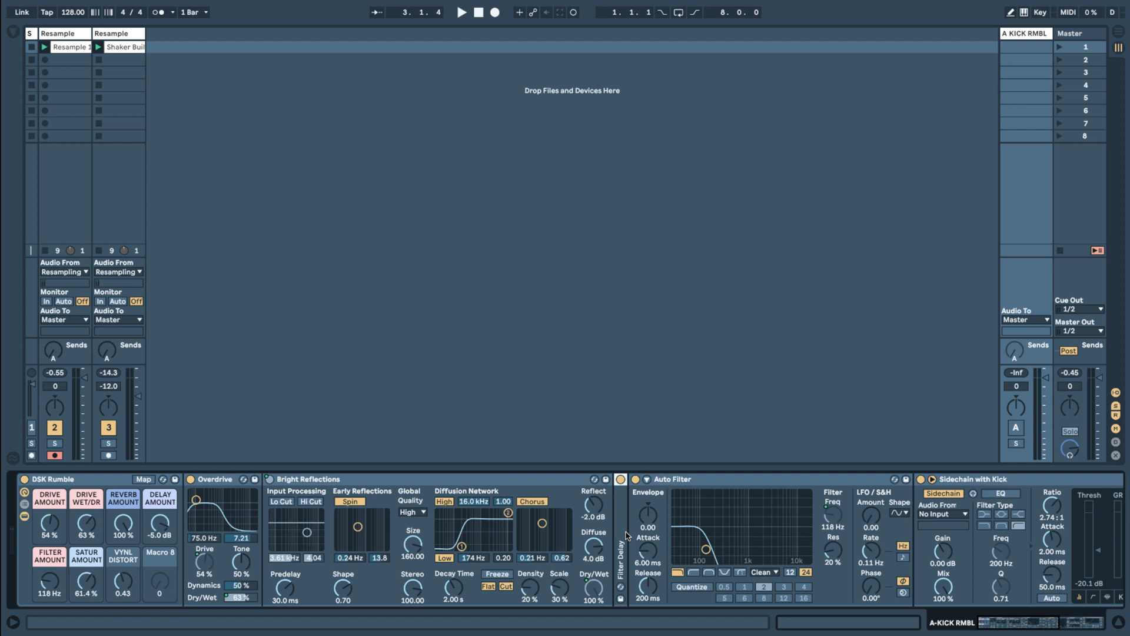
click(686, 477)
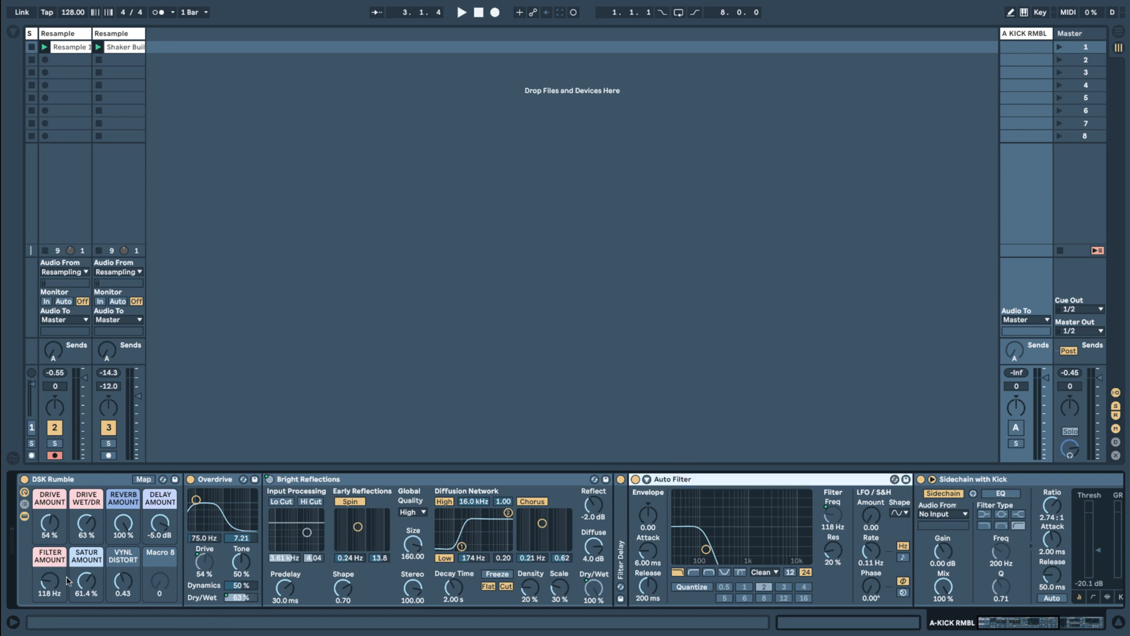
click(1028, 479)
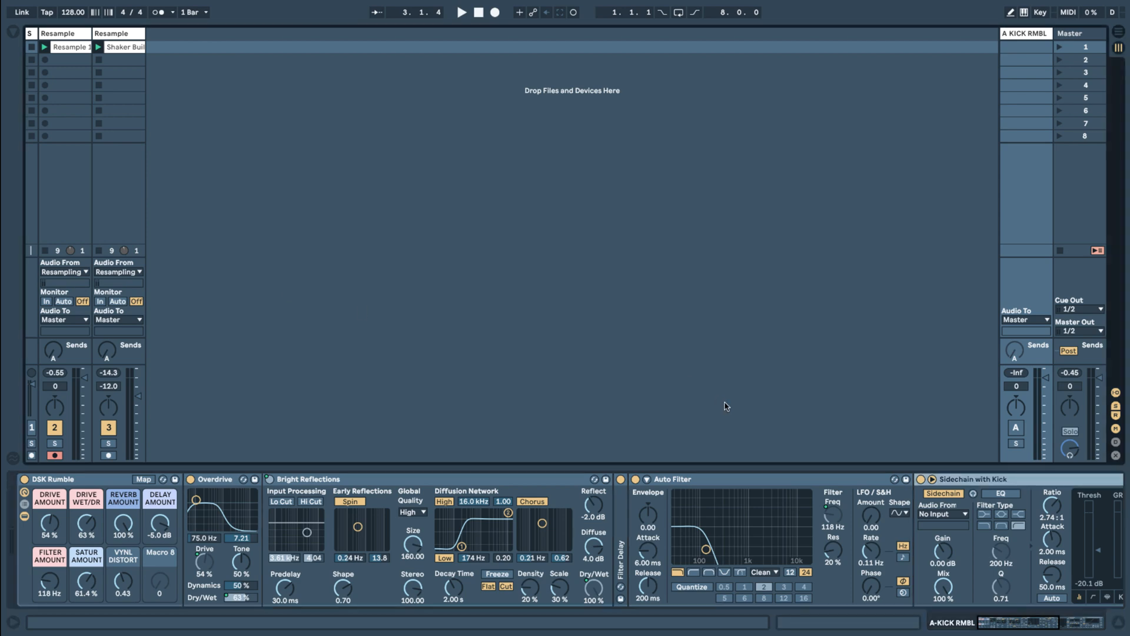
scroll(732, 524, right, 5)
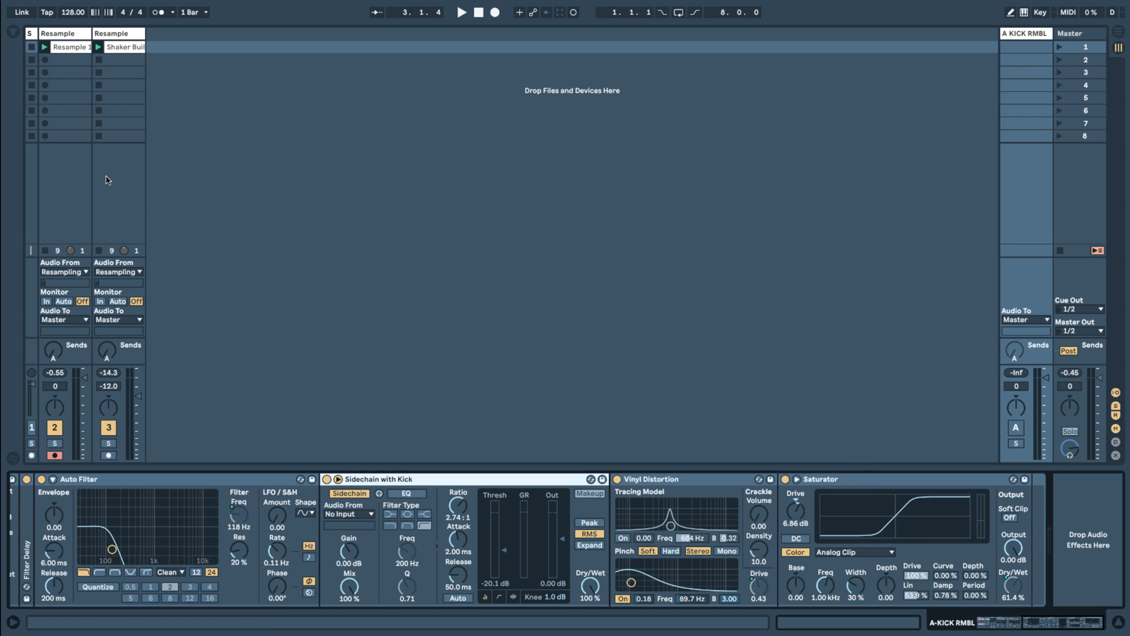
key(space)
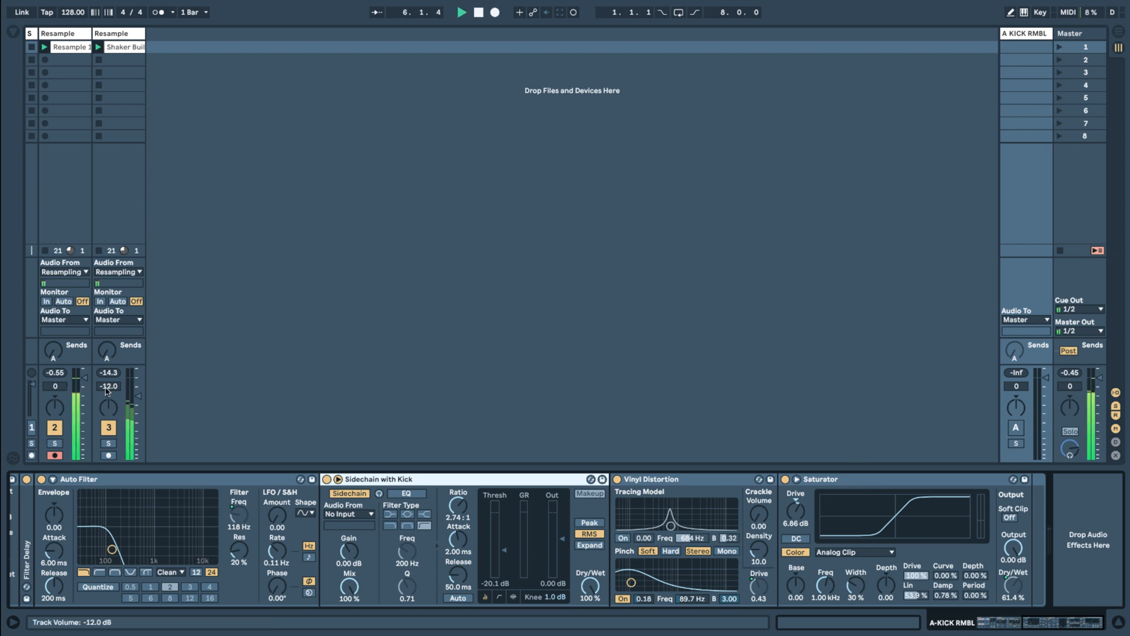